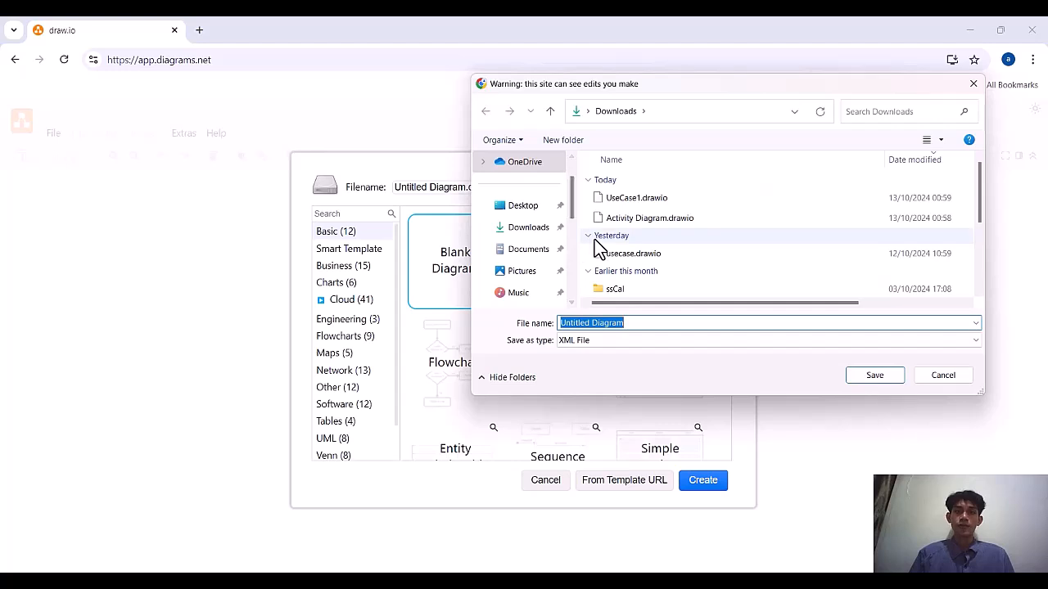
# Save the new blank diagram in Downloads under a file name made of UseCase followed by the author's name
pyautogui.write('Use')
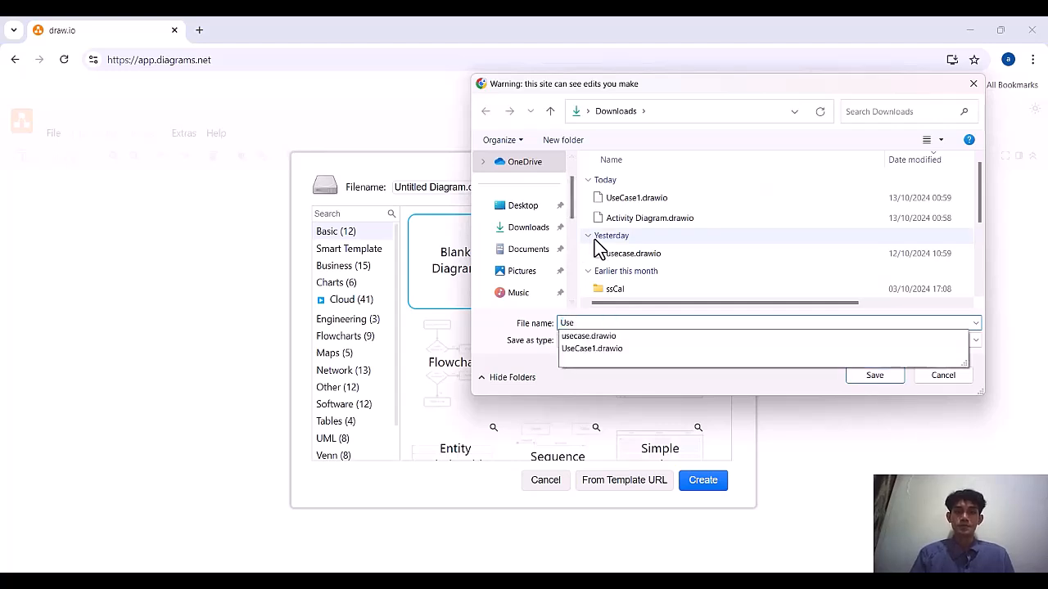
pyautogui.write('CaseAriasu')
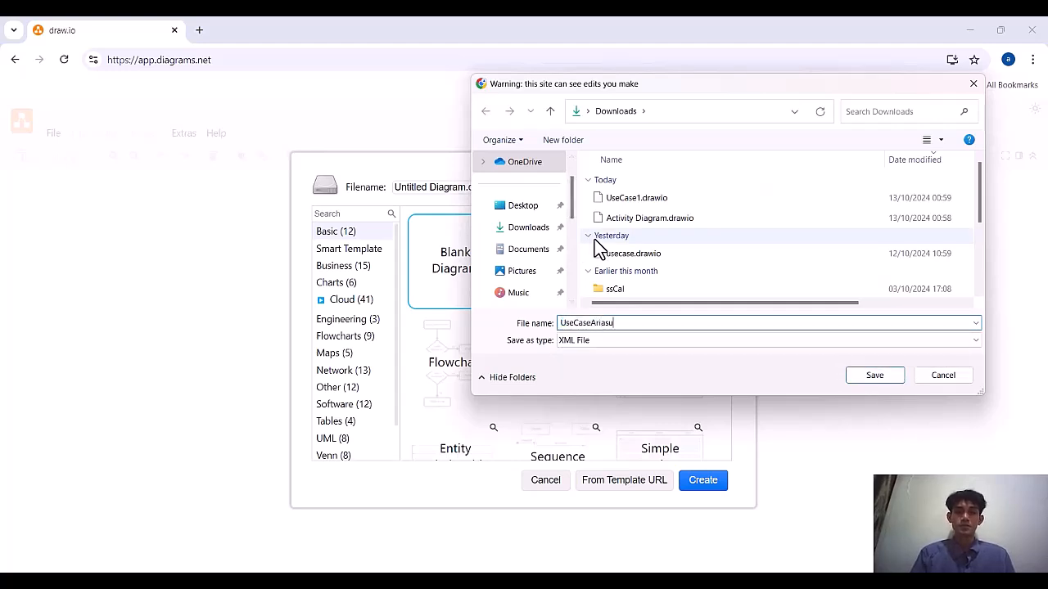
pyautogui.write('aj')
pyautogui.press('BackSpace')
pyautogui.press('BackSpace')
pyautogui.press('BackSpace')
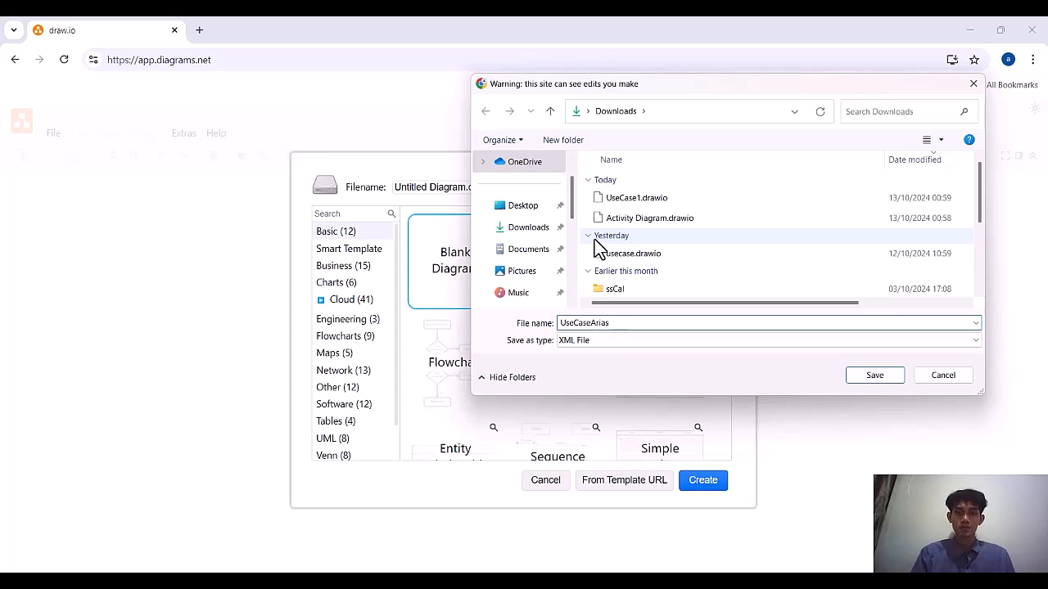
pyautogui.click(898, 376)
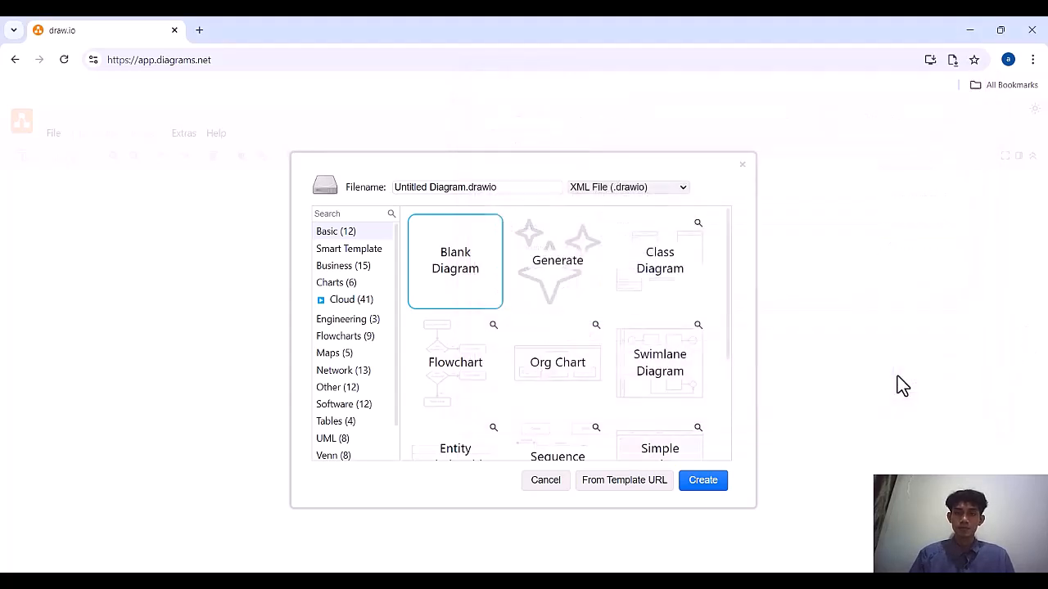
pyautogui.click(704, 483)
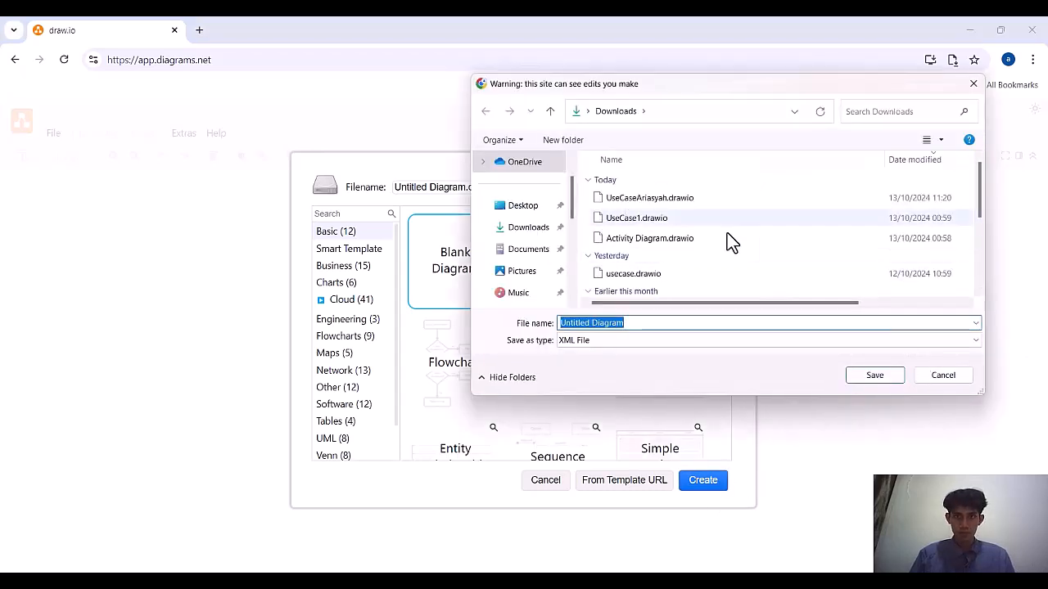
pyautogui.click(953, 379)
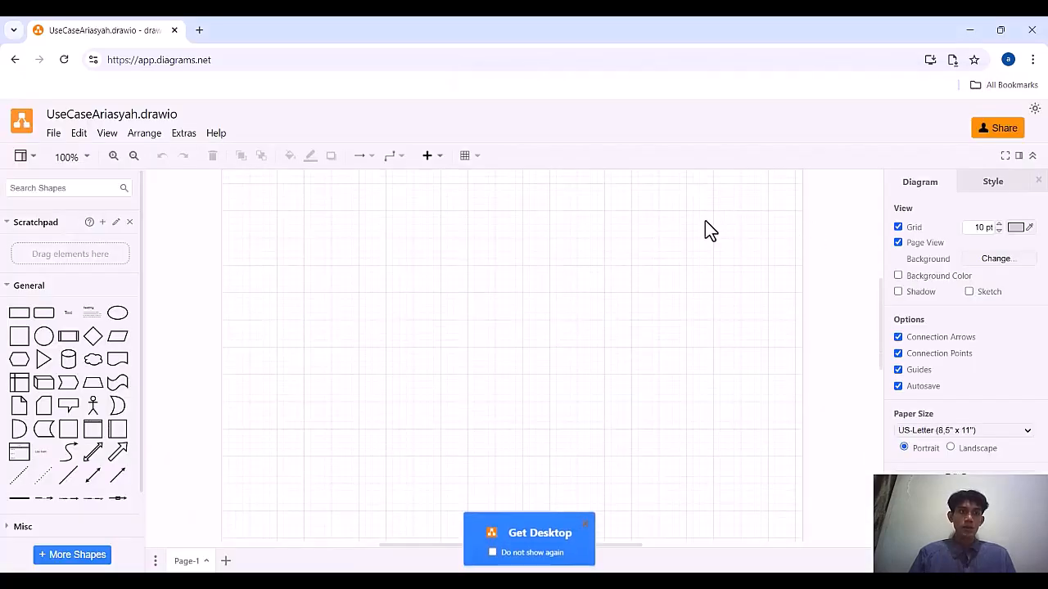
# Insert a square on the page and enlarge it into a big rectangle serving as the system boundary
pyautogui.click(14, 338)
pyautogui.moveTo(475, 328); pyautogui.dragTo(348, 241)
pyautogui.moveTo(508, 298); pyautogui.dragTo(682, 355)
pyautogui.scroll(-3, 571, 401)
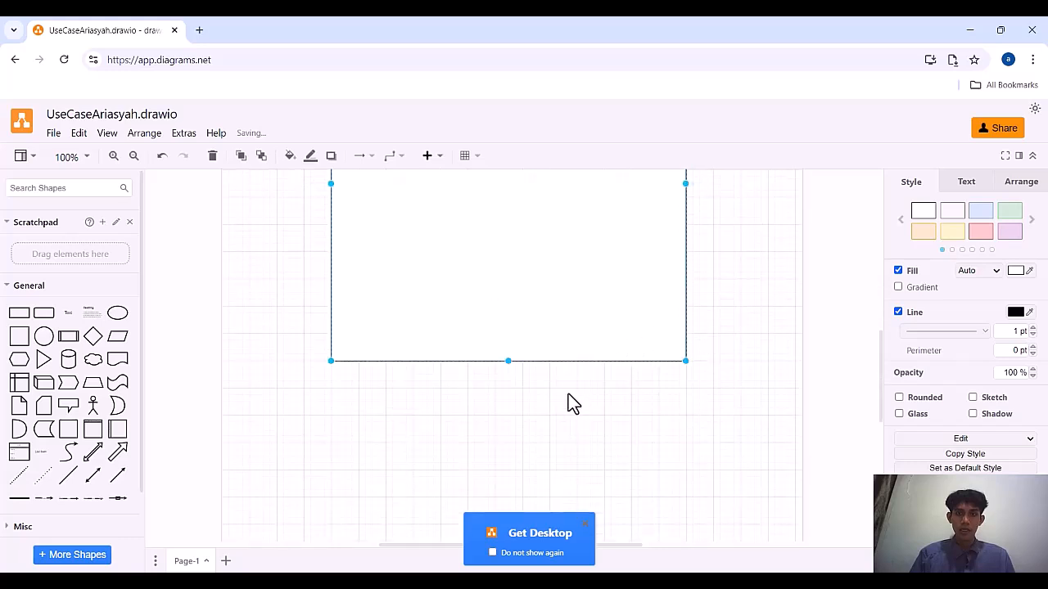
pyautogui.moveTo(509, 361); pyautogui.dragTo(508, 466)
pyautogui.doubleClick(578, 353)
pyautogui.press('Escape')
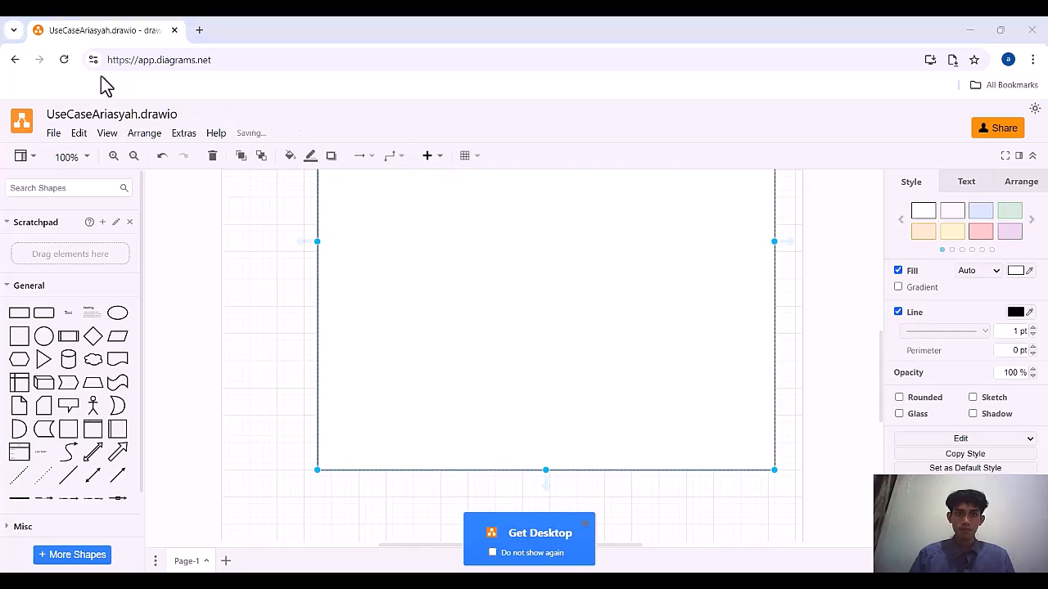
# Reposition the boundary rectangle toward the page's right margin and narrow it slightly, leaving free space on its left for actors
pyautogui.moveTo(720, 319); pyautogui.dragTo(659, 274)
pyautogui.moveTo(611, 367); pyautogui.dragTo(605, 286)
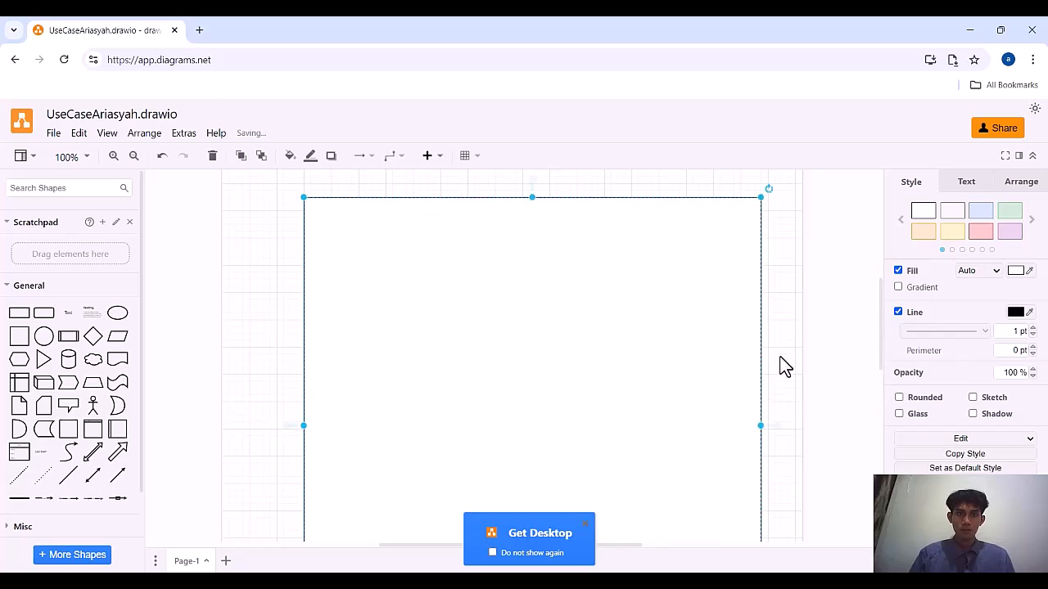
pyautogui.moveTo(760, 421); pyautogui.dragTo(741, 418)
pyautogui.moveTo(654, 378); pyautogui.dragTo(693, 376)
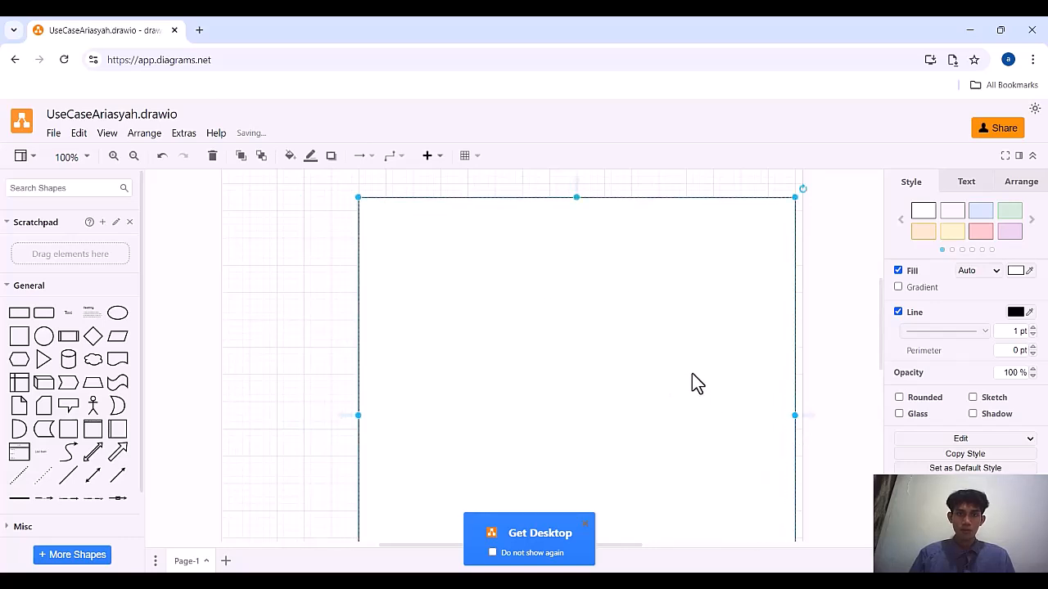
# Add a text label SISTEM BOKING HOTEL inside the boundary's upper-left corner and widen it to fit on one line
pyautogui.click(58, 315)
pyautogui.moveTo(519, 358); pyautogui.dragTo(438, 213)
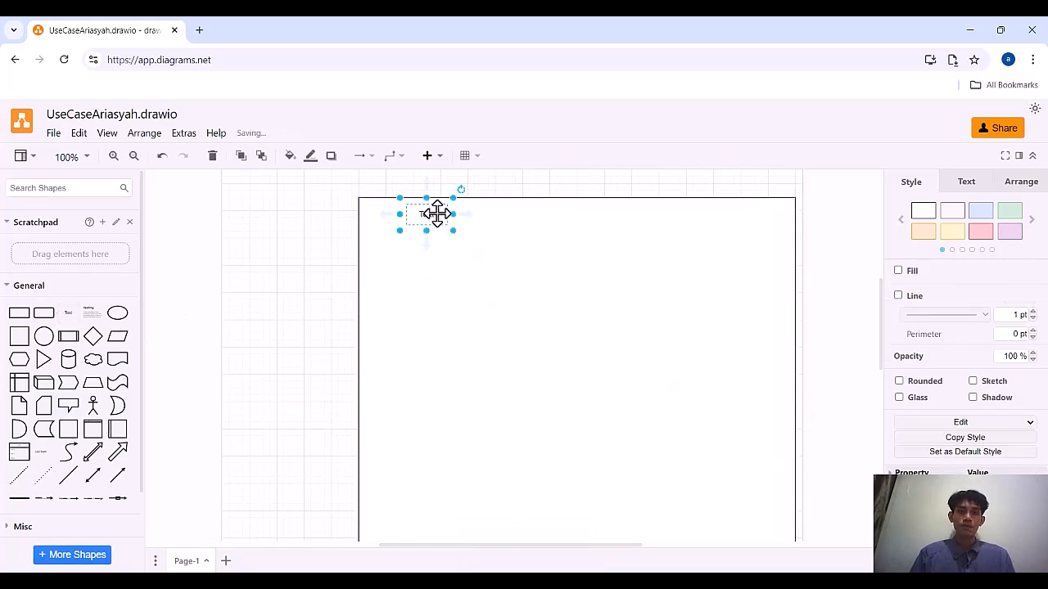
pyautogui.doubleClick(437, 213)
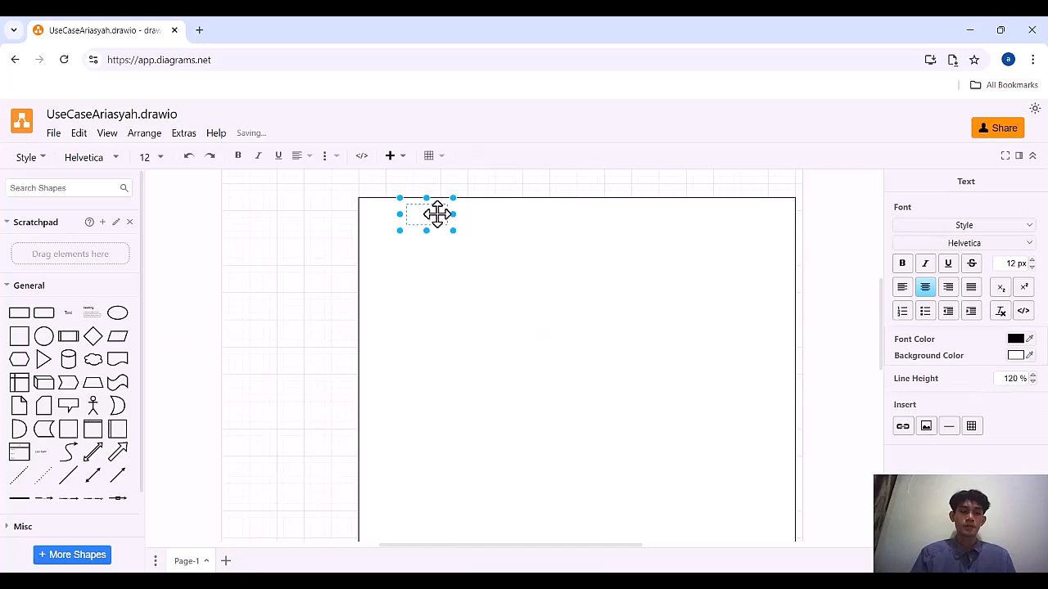
pyautogui.write('SISTEM BOKING HOTEL')
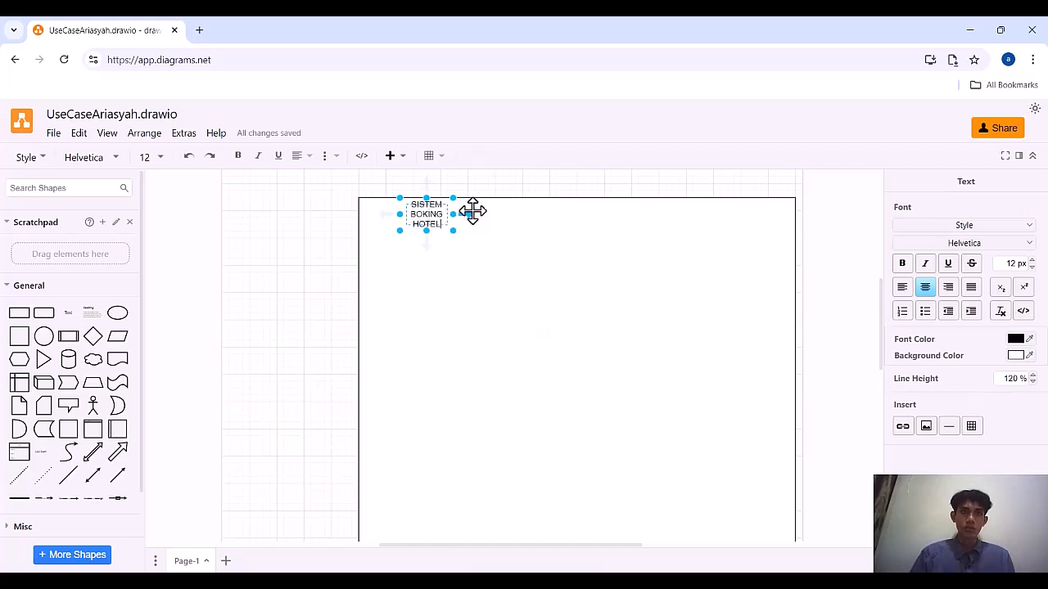
pyautogui.moveTo(455, 214); pyautogui.dragTo(492, 216)
# Make the SISTEM BOKING HOTEL title bold and set its font size to 17 px
pyautogui.doubleClick(489, 215)
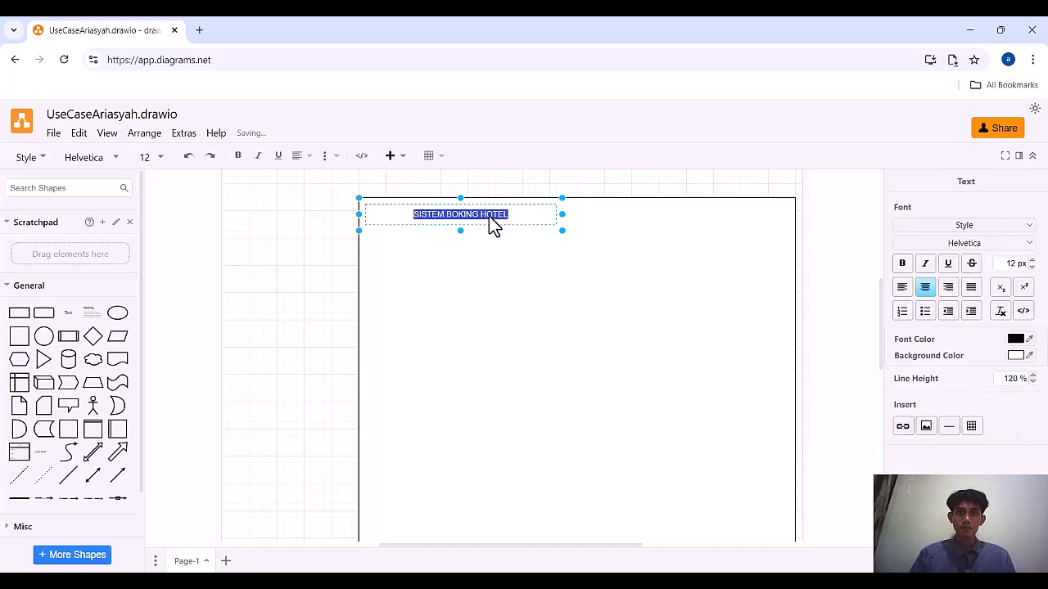
pyautogui.click(902, 264)
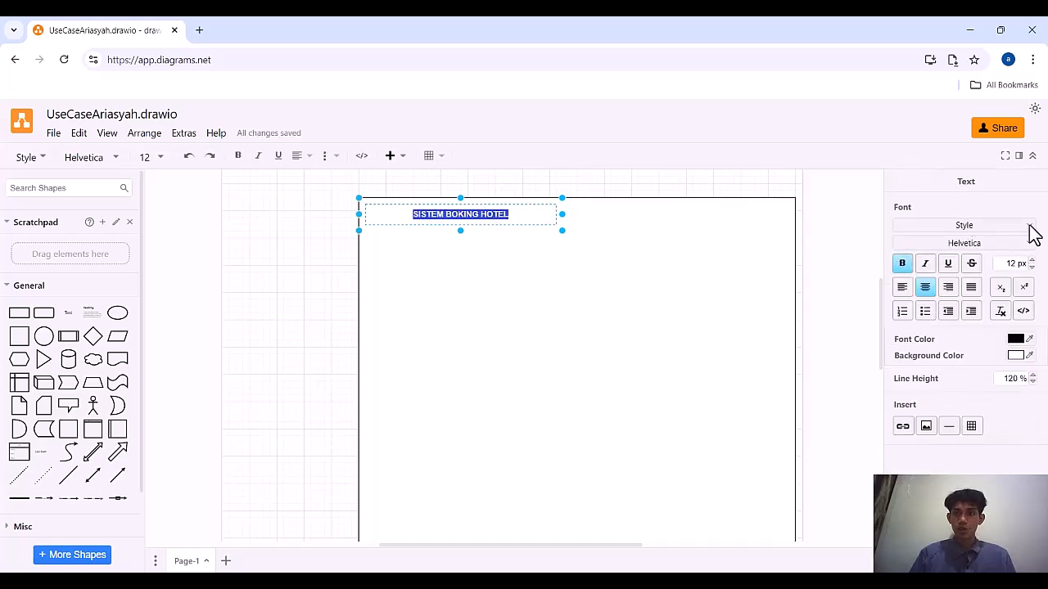
pyautogui.click(1032, 261)
pyautogui.click(1031, 261)
pyautogui.click(1032, 260)
pyautogui.click(1031, 260)
pyautogui.click(1031, 260)
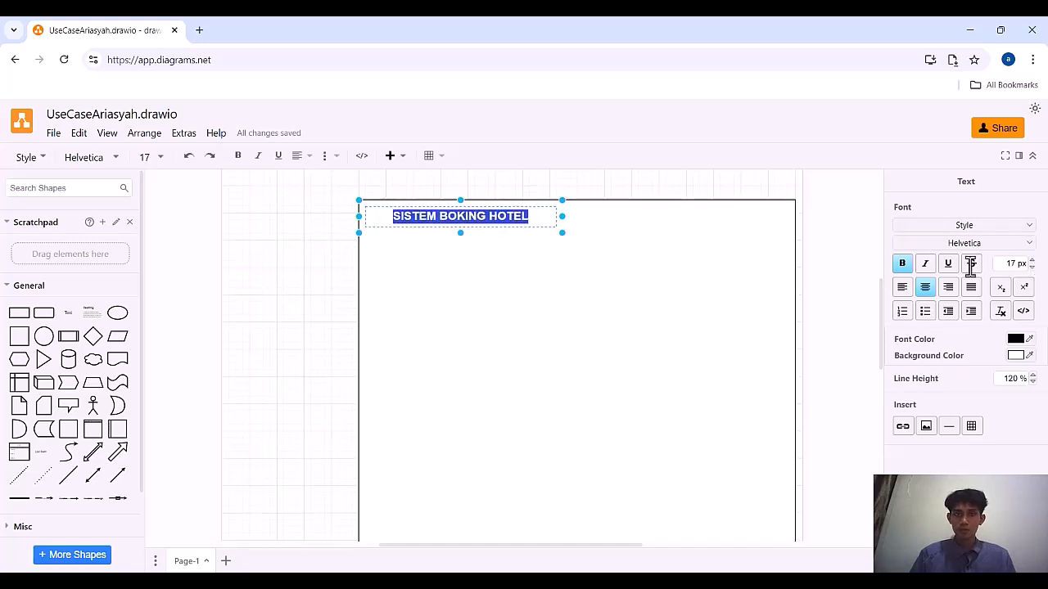
pyautogui.click(490, 226)
pyautogui.click(488, 296)
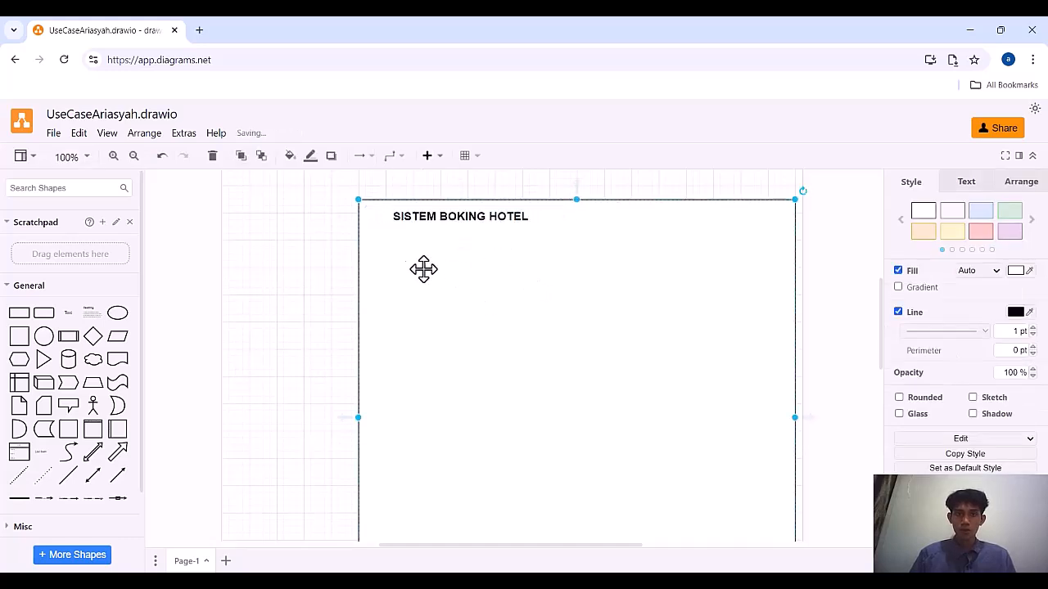
# Place an actor figure outside the boundary near its upper-left side and label it Pelanngan
pyautogui.scroll(-1, 105, 385)
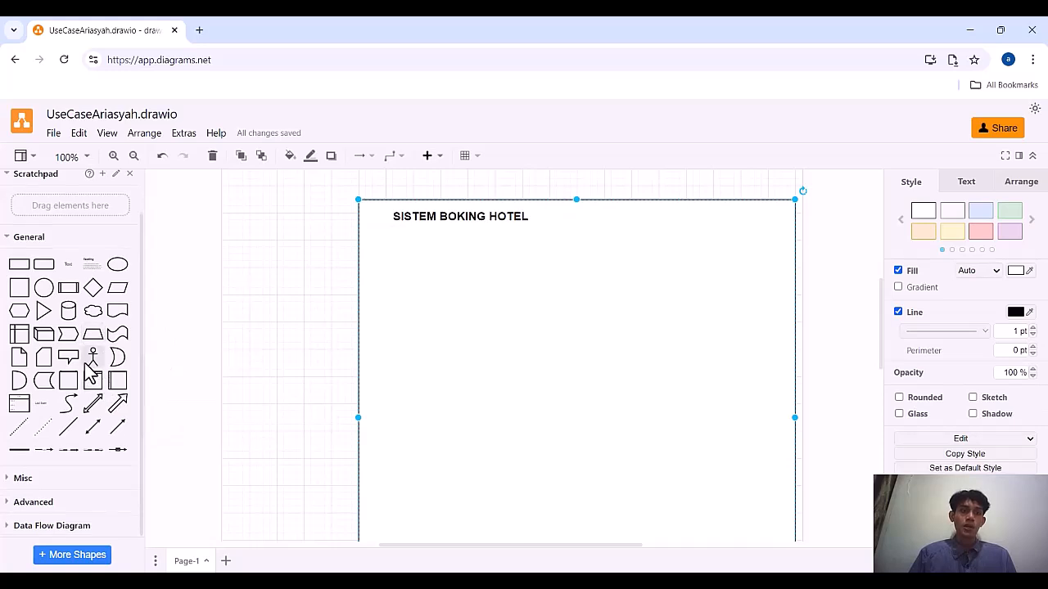
pyautogui.click(88, 362)
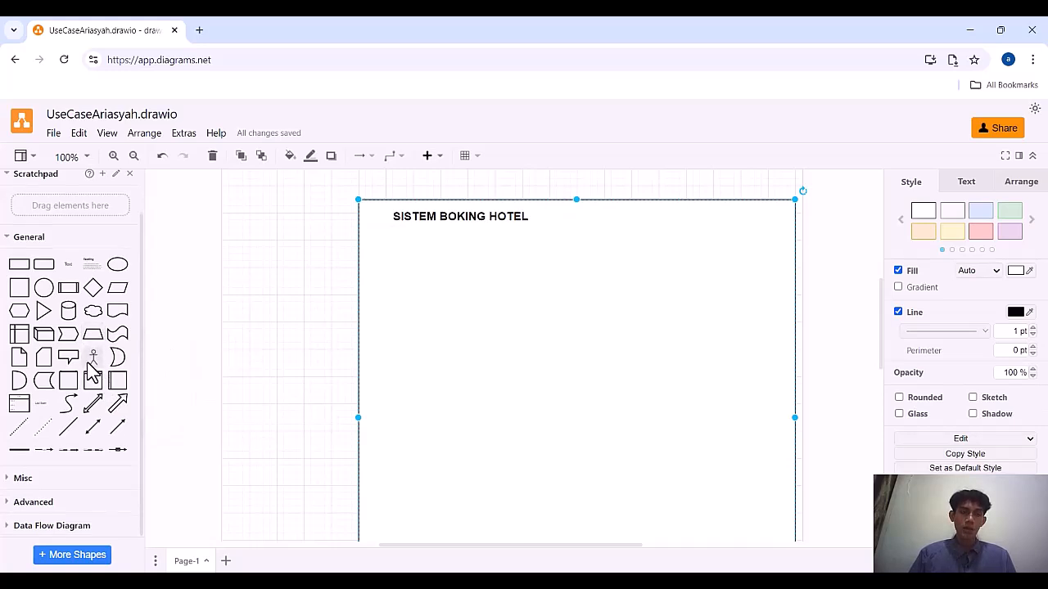
pyautogui.moveTo(521, 367); pyautogui.dragTo(472, 372)
pyautogui.hotkey('ctrl', 'z')
pyautogui.moveTo(513, 328); pyautogui.dragTo(335, 239)
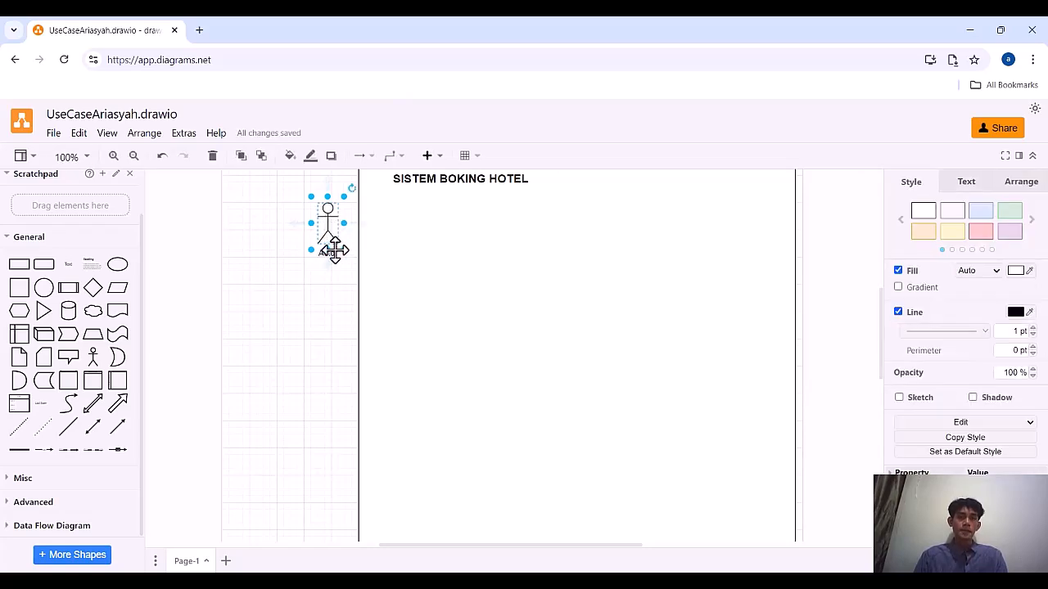
pyautogui.click(327, 258)
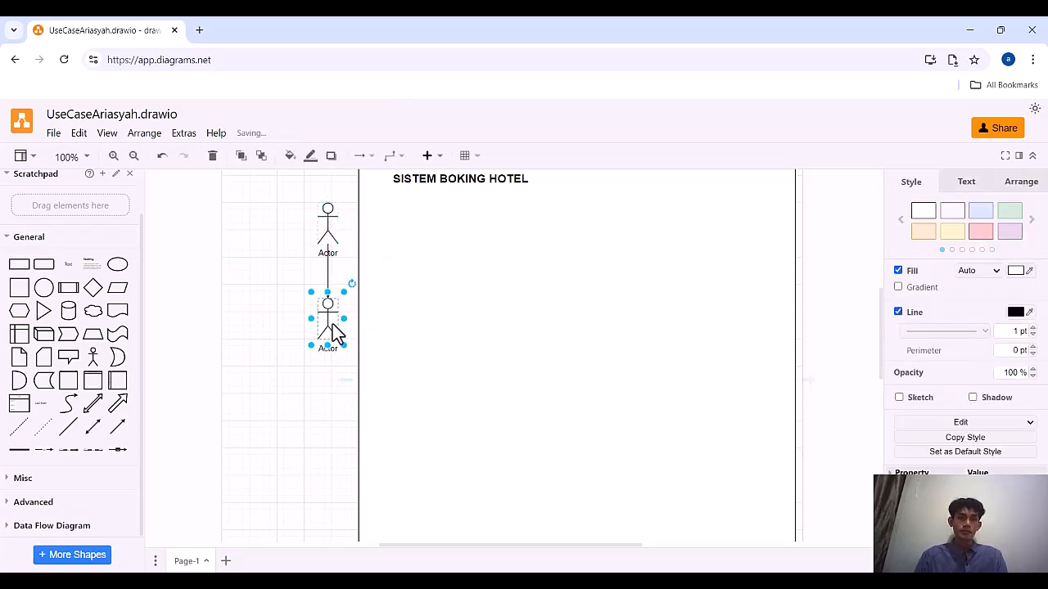
pyautogui.hotkey('ctrl', 'z')
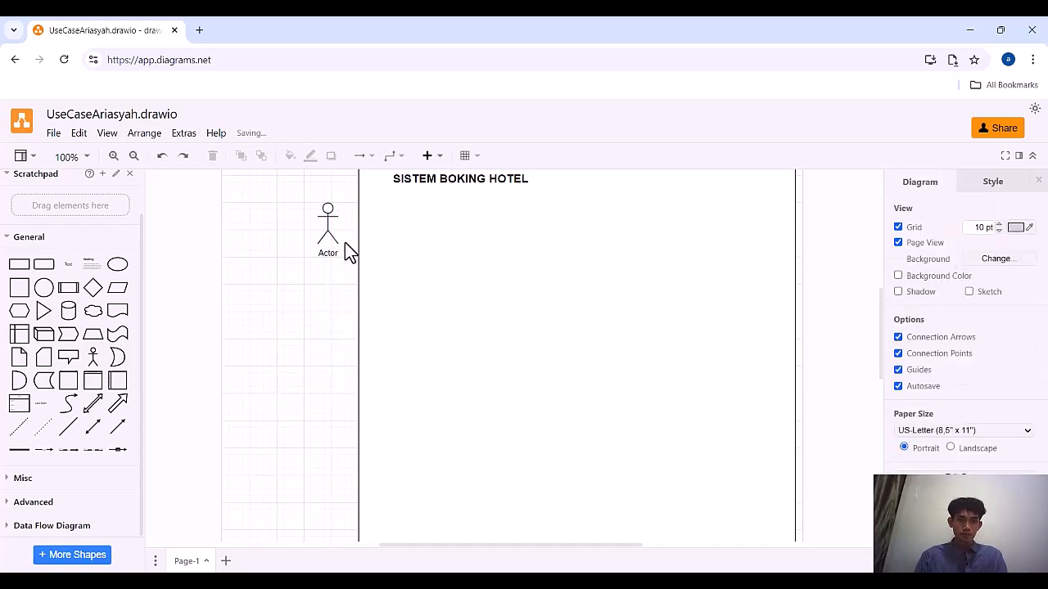
pyautogui.doubleClick(326, 234)
pyautogui.write('pELA')
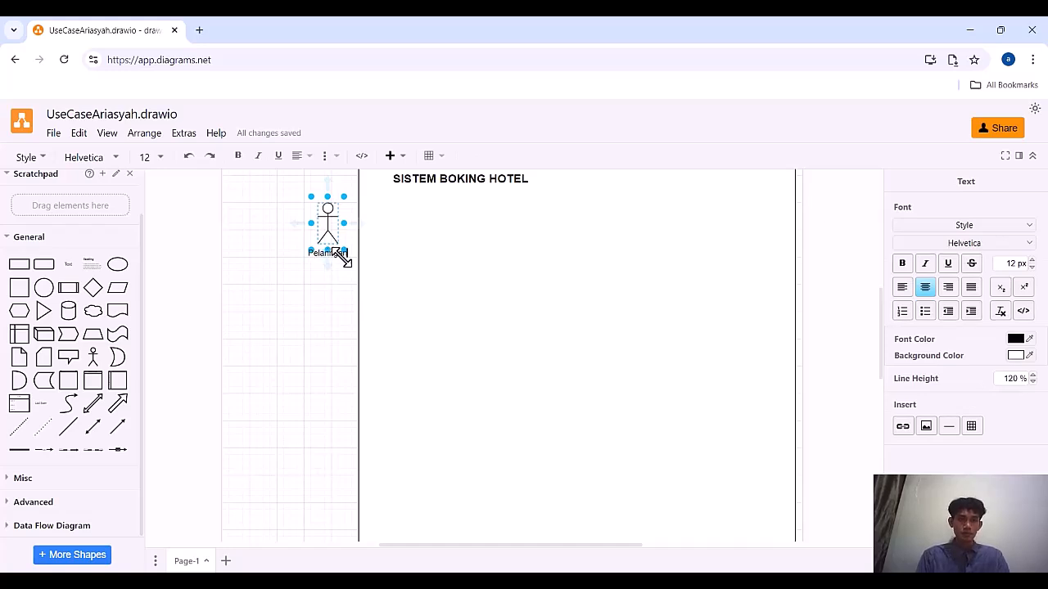
# Copy the Pelanngan actor, place the copy directly below it, and label the copy Admin
pyautogui.click(326, 233)
pyautogui.hotkey('ctrl', 'c')
pyautogui.hotkey('ctrl', 'v')
pyautogui.moveTo(326, 233); pyautogui.dragTo(331, 357)
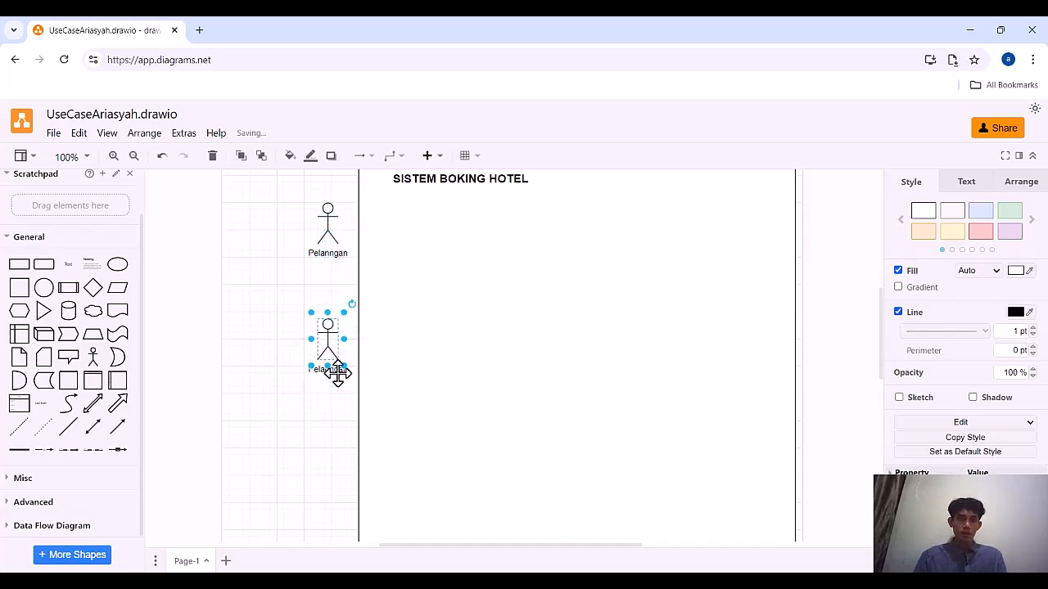
pyautogui.doubleClick(336, 370)
pyautogui.write('Admin')
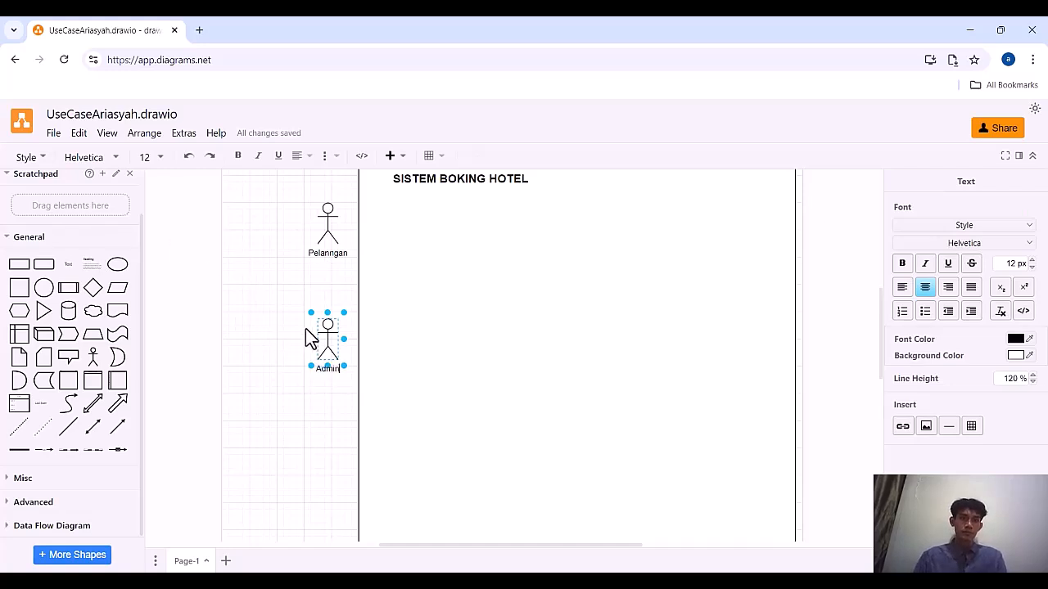
# Duplicate the Admin actor
pyautogui.click(330, 348)
pyautogui.hotkey('ctrl', 'd')
pyautogui.moveTo(338, 383); pyautogui.dragTo(324, 454)
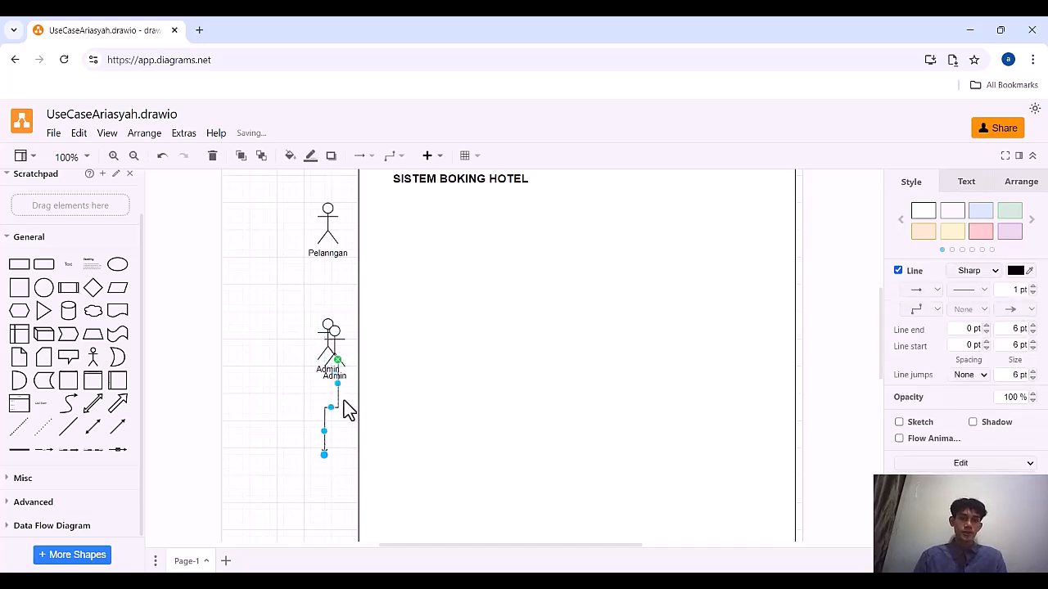
pyautogui.hotkey('ctrl', 'z')
pyautogui.moveTo(334, 360); pyautogui.dragTo(335, 454)
pyautogui.hotkey('ctrl', 'z')
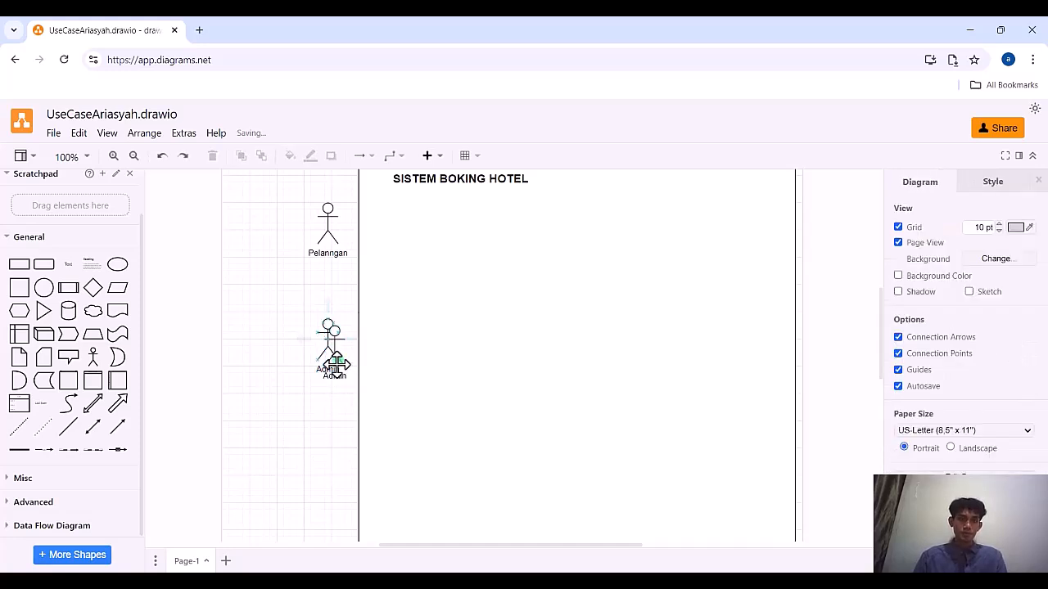
pyautogui.moveTo(338, 382); pyautogui.dragTo(338, 381)
pyautogui.hotkey('ctrl', 'z')
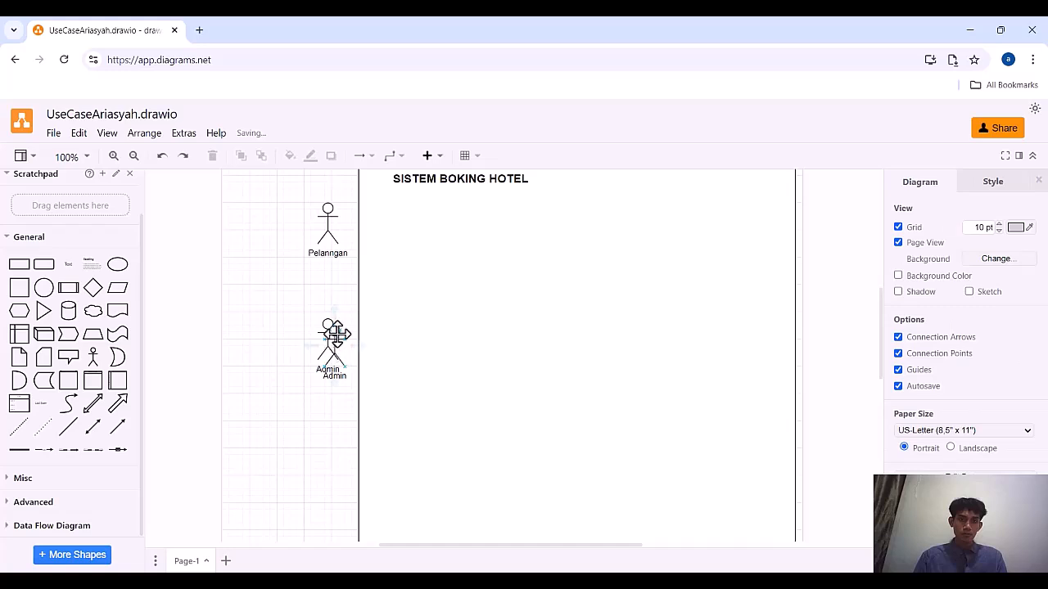
pyautogui.moveTo(338, 333); pyautogui.dragTo(340, 394)
pyautogui.hotkey('ctrl', 'z')
# Move the duplicated actor straight below Admin and label it Resepsionis
pyautogui.moveTo(335, 346); pyautogui.dragTo(328, 443)
pyautogui.hotkey('ctrl', 'z')
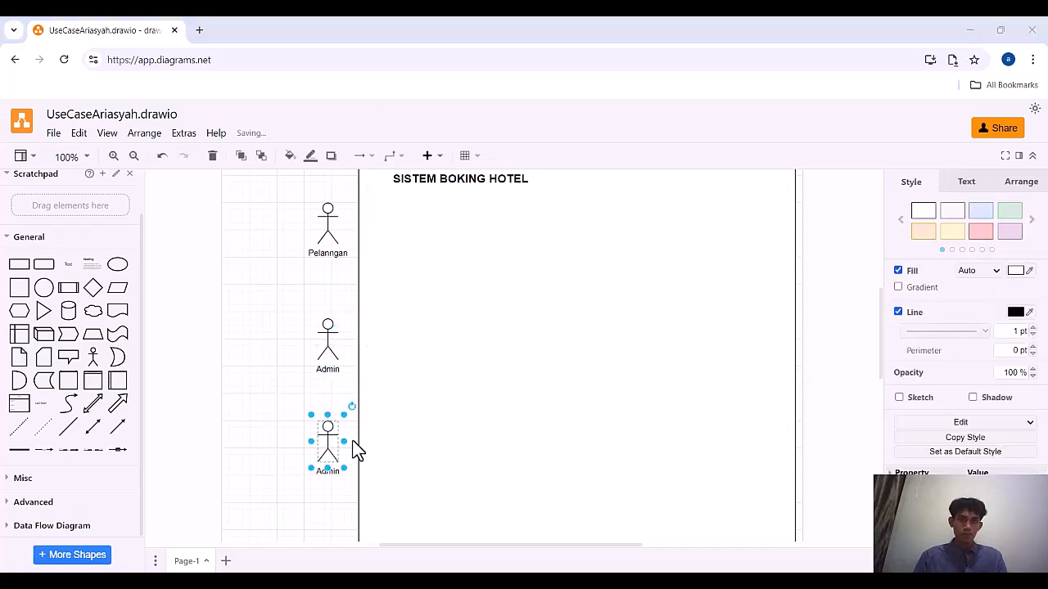
pyautogui.doubleClick(328, 470)
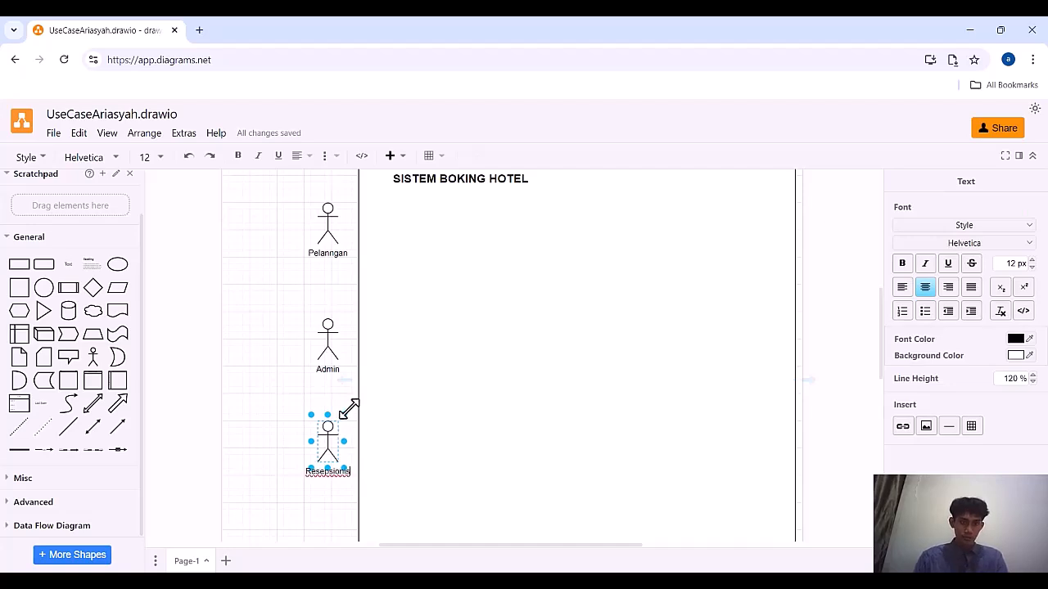
# Narrow the boundary rectangle slightly from its right edge and send it to the back
pyautogui.click(621, 321)
pyautogui.moveTo(792, 376)
pyautogui.mouseDown()
pyautogui.moveTo(740, 372)
pyautogui.moveTo(786, 388)
pyautogui.moveTo(775, 385)
pyautogui.mouseUp()
pyautogui.hotkey('ctrl', 'z')
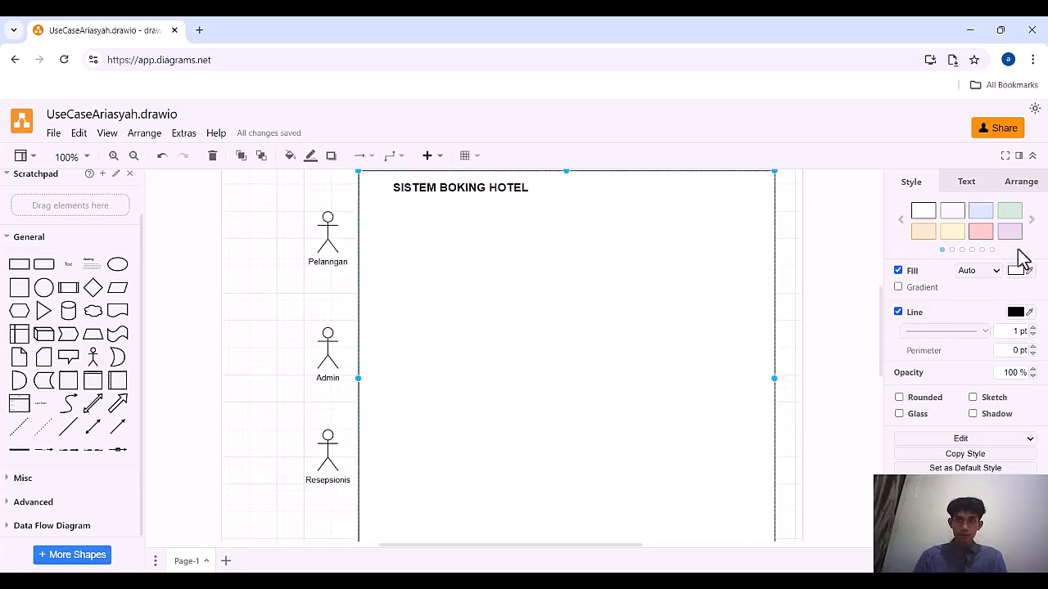
pyautogui.rightClick(735, 222)
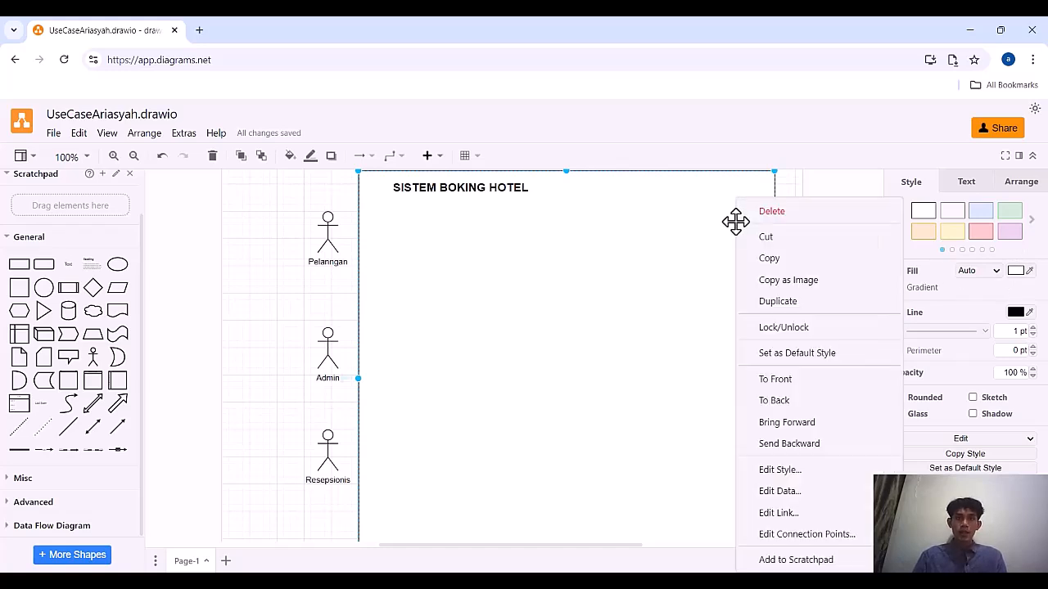
pyautogui.click(784, 401)
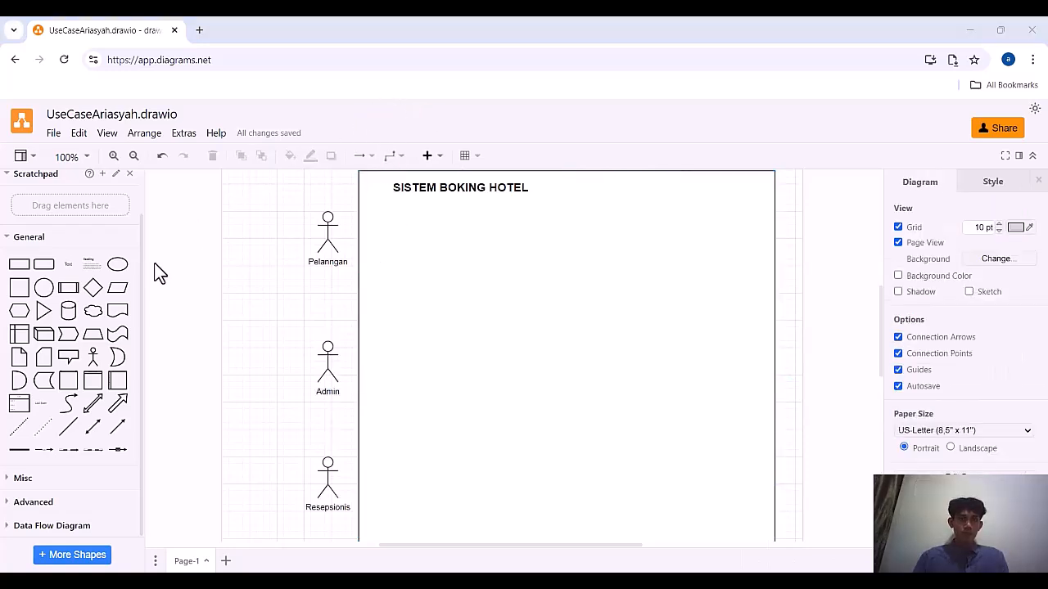
# Add an ellipse beneath the SISTEM BOKING HOTEL title, beside the Pelanngan actor, and label it Reservasi Kamar
pyautogui.moveTo(123, 268)
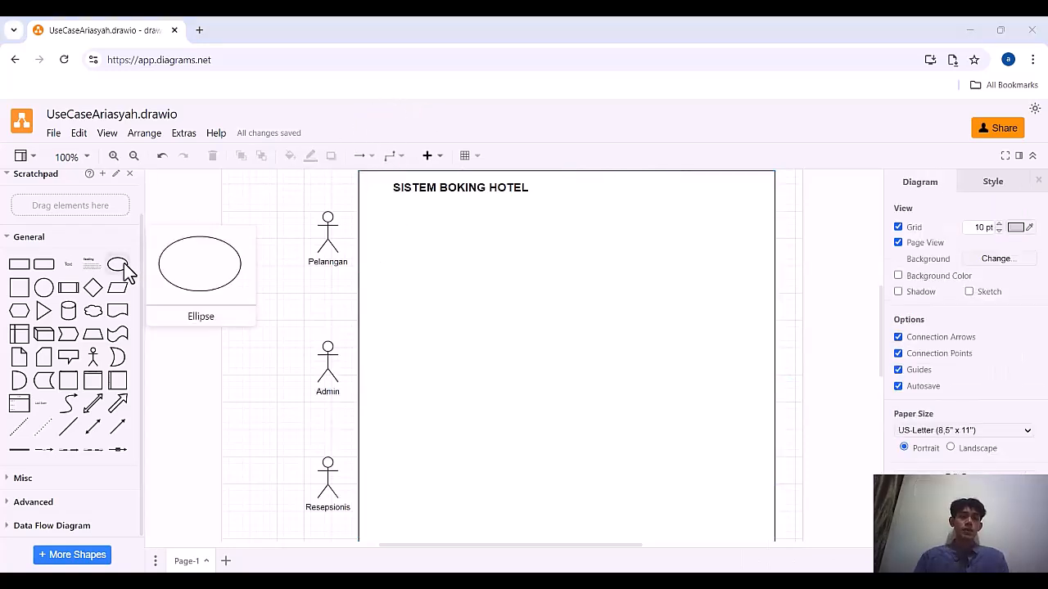
pyautogui.click(122, 269)
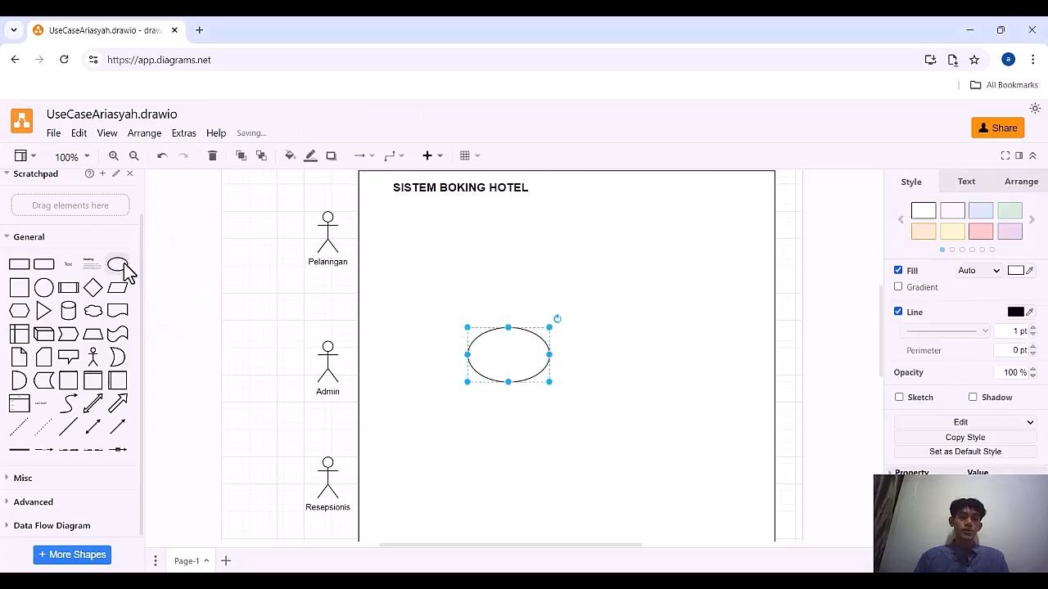
pyautogui.moveTo(491, 358); pyautogui.dragTo(412, 242)
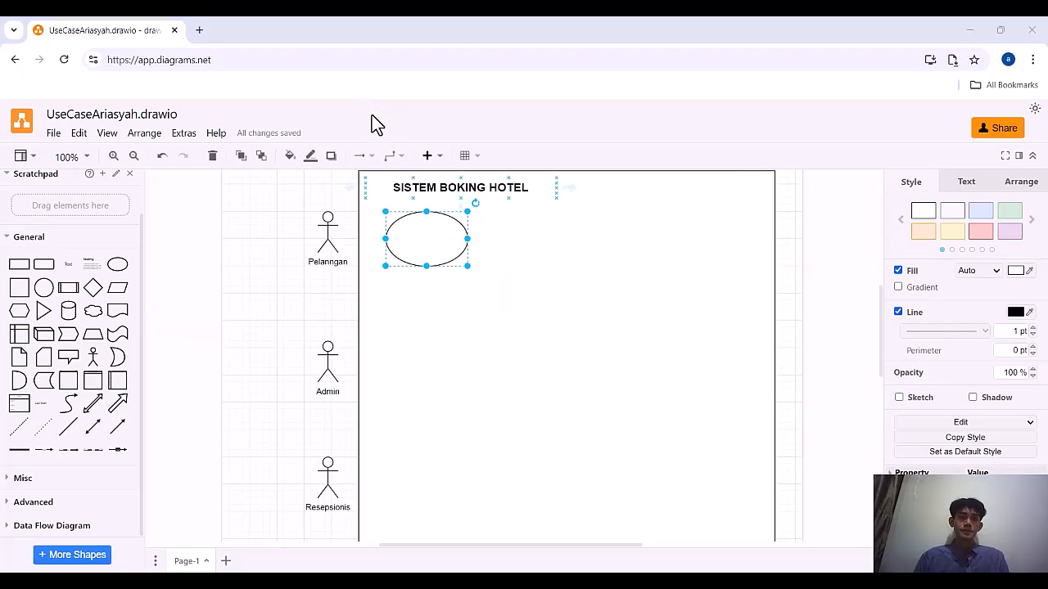
pyautogui.doubleClick(441, 239)
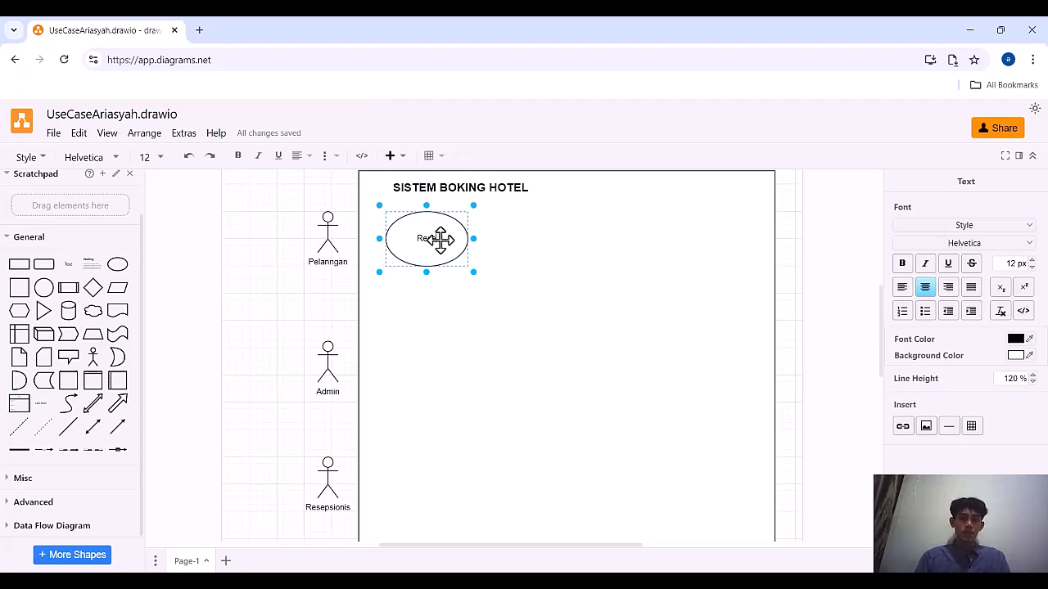
pyautogui.write('Reservasi Kamar')
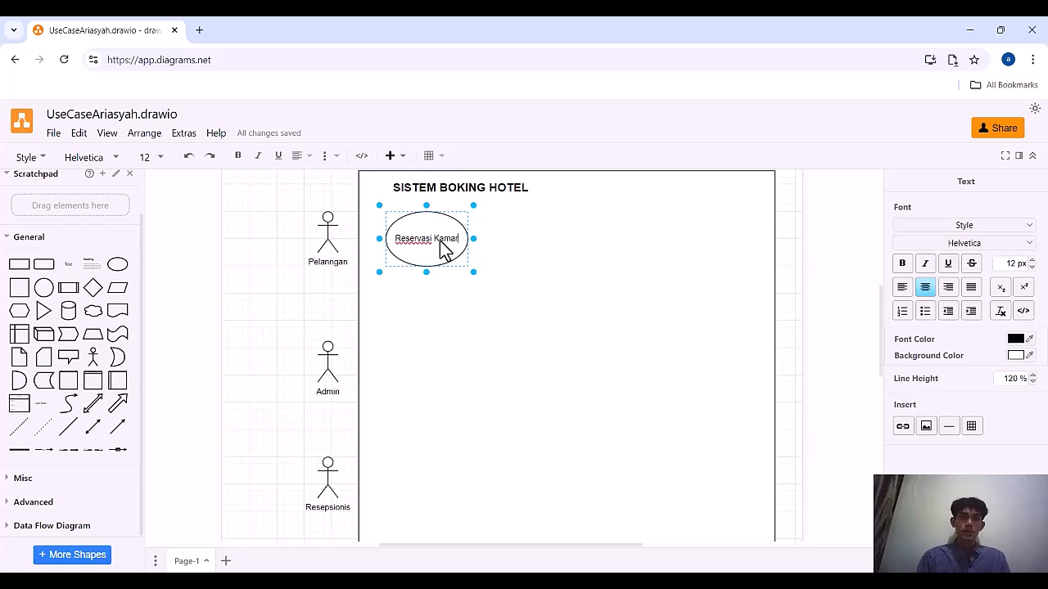
# Duplicate the Reservasi Kamar ellipse, place the copy below it, and label the copy Pembatalan Reservasi
pyautogui.click(449, 226)
pyautogui.hotkey('ctrl', 'd')
pyautogui.moveTo(453, 261); pyautogui.dragTo(449, 335)
pyautogui.doubleClick(447, 329)
pyautogui.write('P')
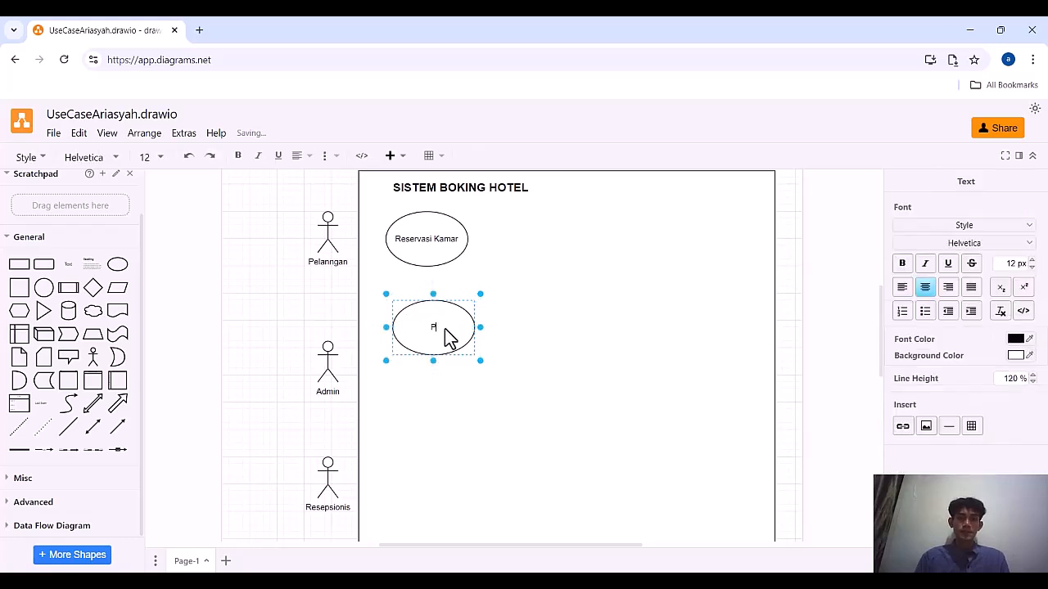
pyautogui.write('embatalan Reser')
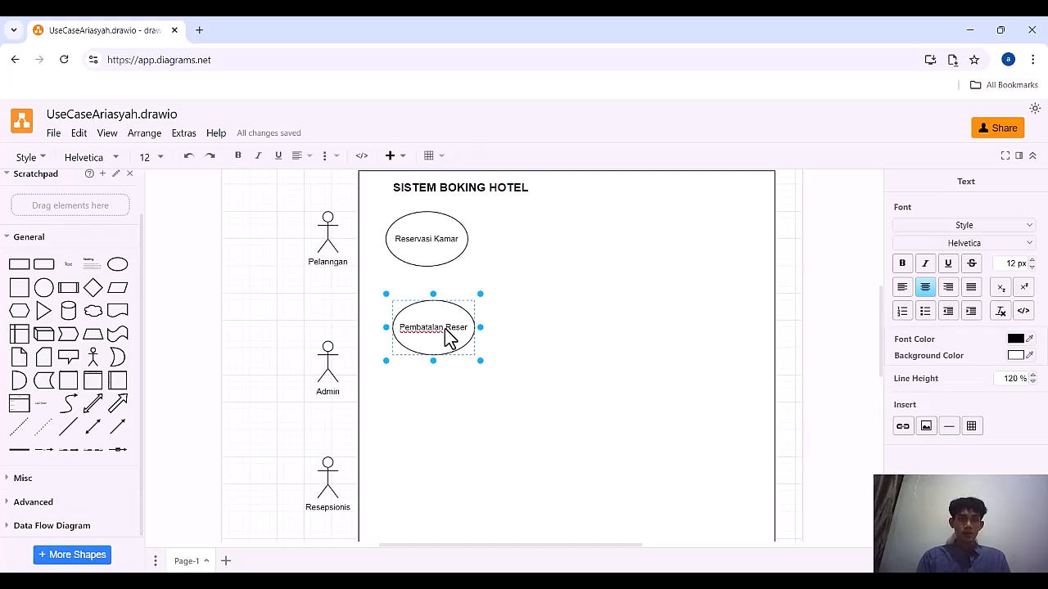
pyautogui.write('vasi')
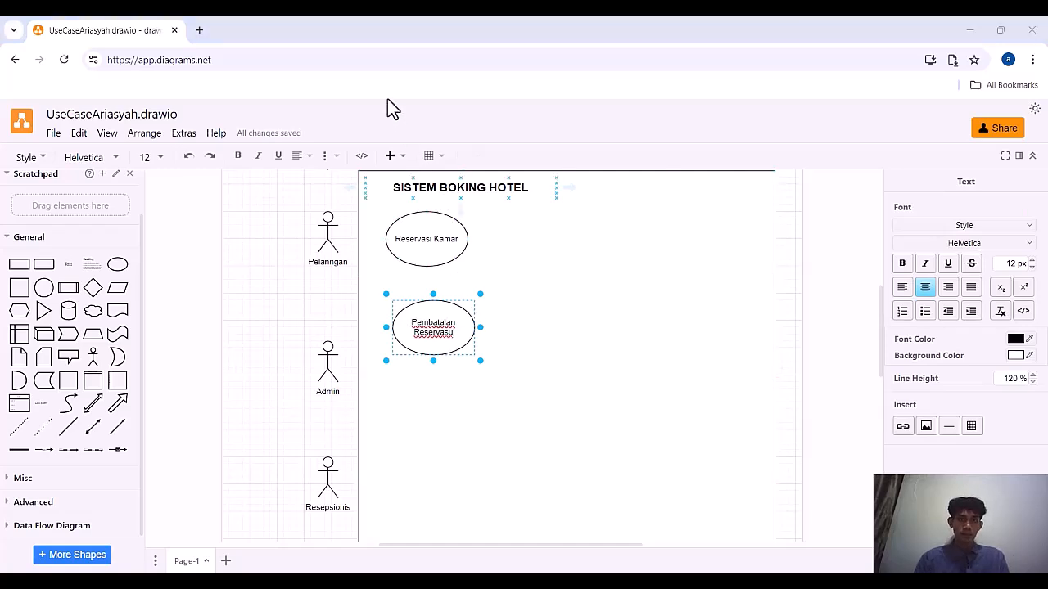
pyautogui.scroll(-1, 387, 98)
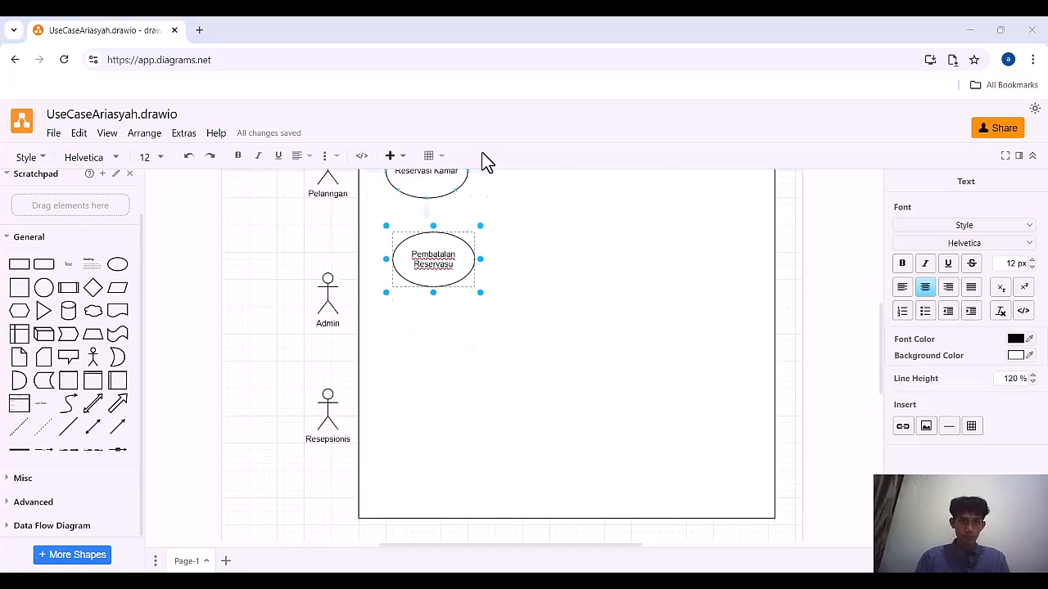
pyautogui.click(451, 259)
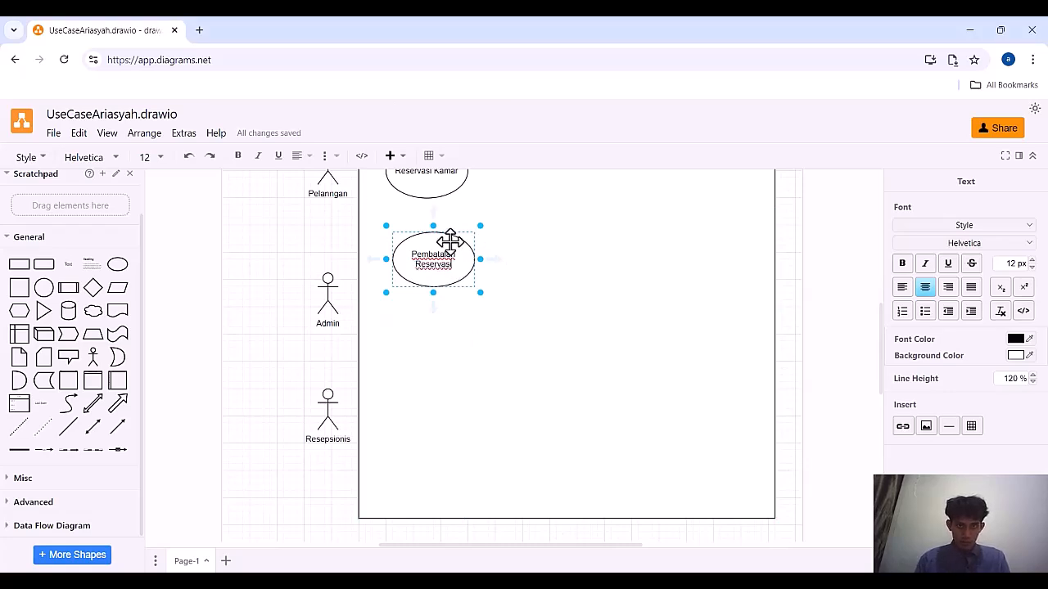
# Copy the Pembatalan Reservasi ellipse straight below itself and label the copy Menverifikasi Pesanan
pyautogui.click(442, 242)
pyautogui.moveTo(444, 273); pyautogui.dragTo(440, 395)
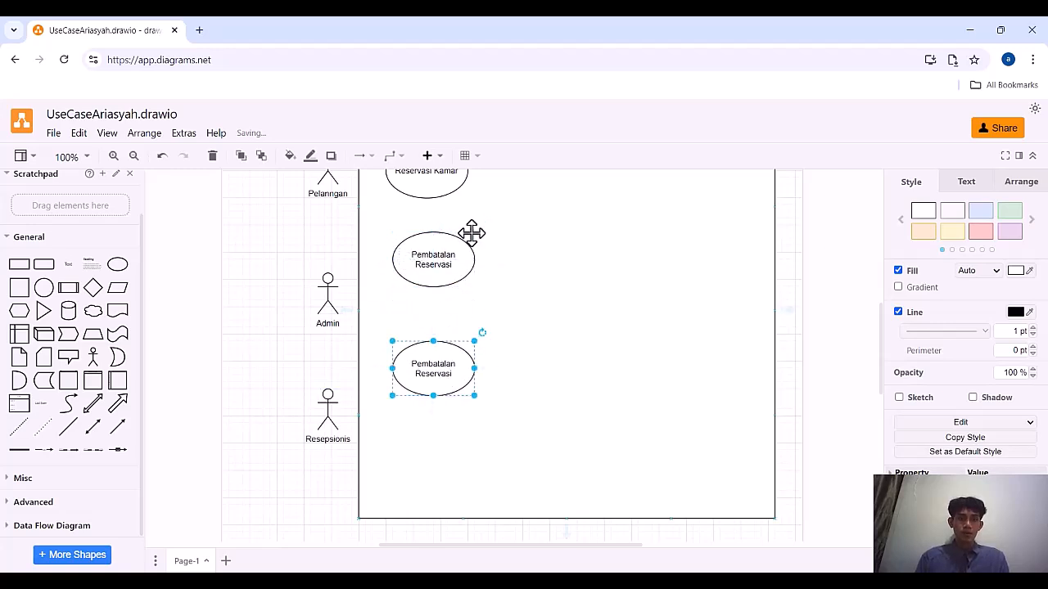
pyautogui.press('F2')
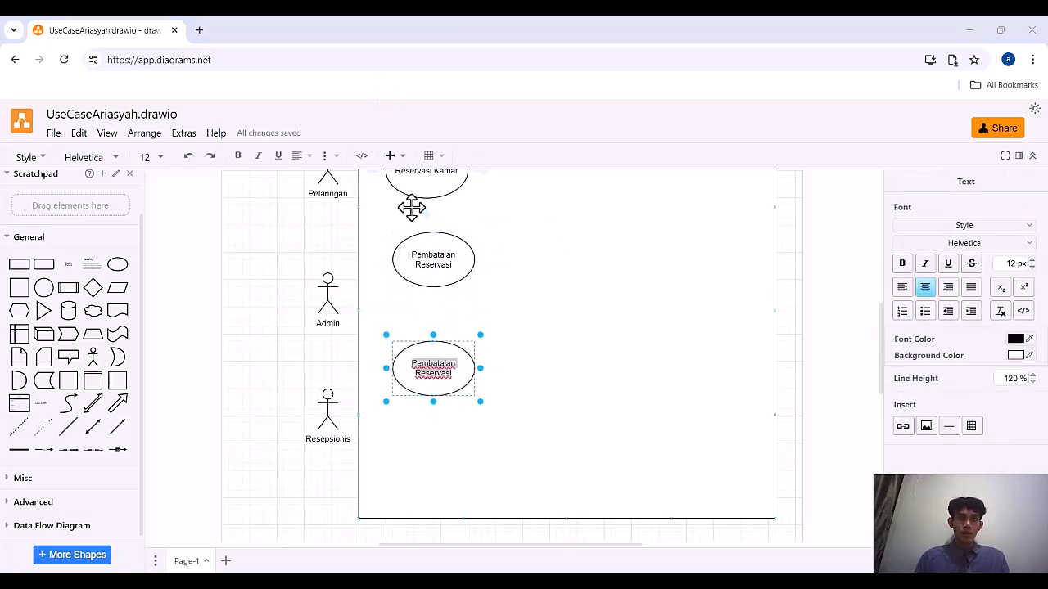
pyautogui.click(456, 374)
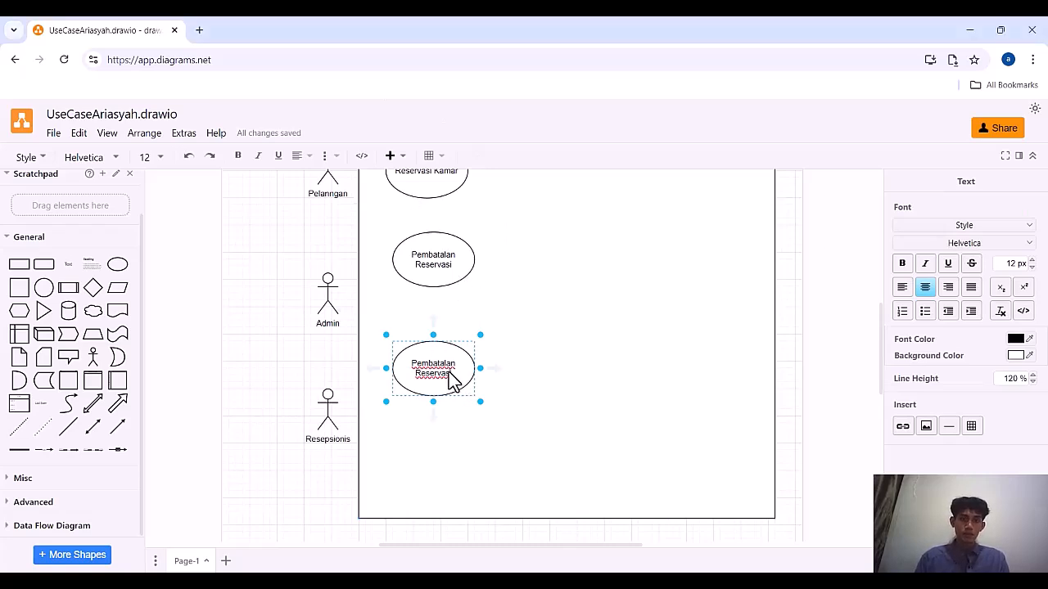
pyautogui.hotkey('ctrl', 'a')
pyautogui.write('Me')
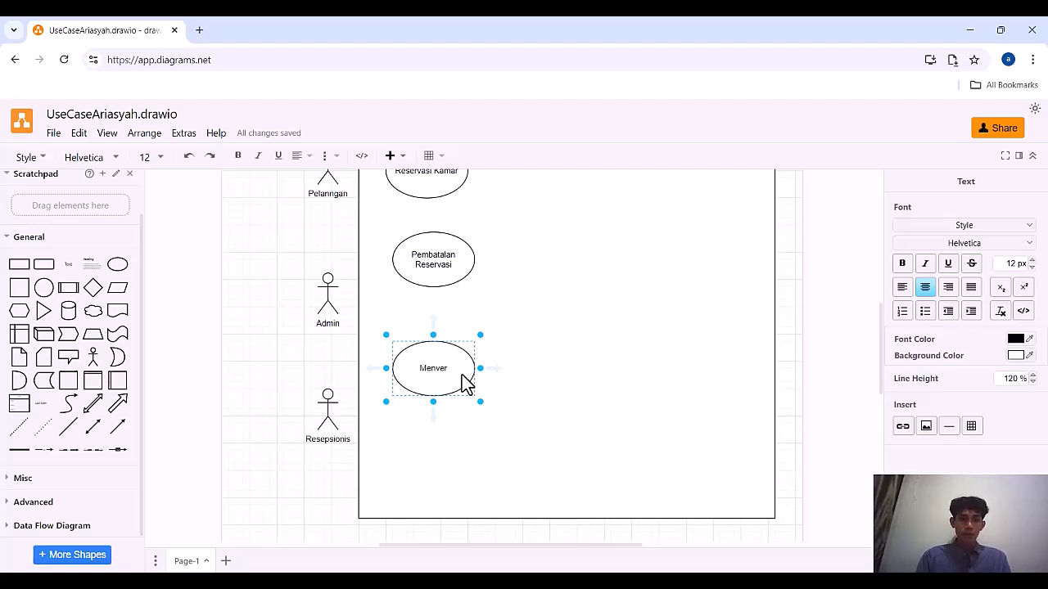
pyautogui.write('nverifikasi Pesanan')
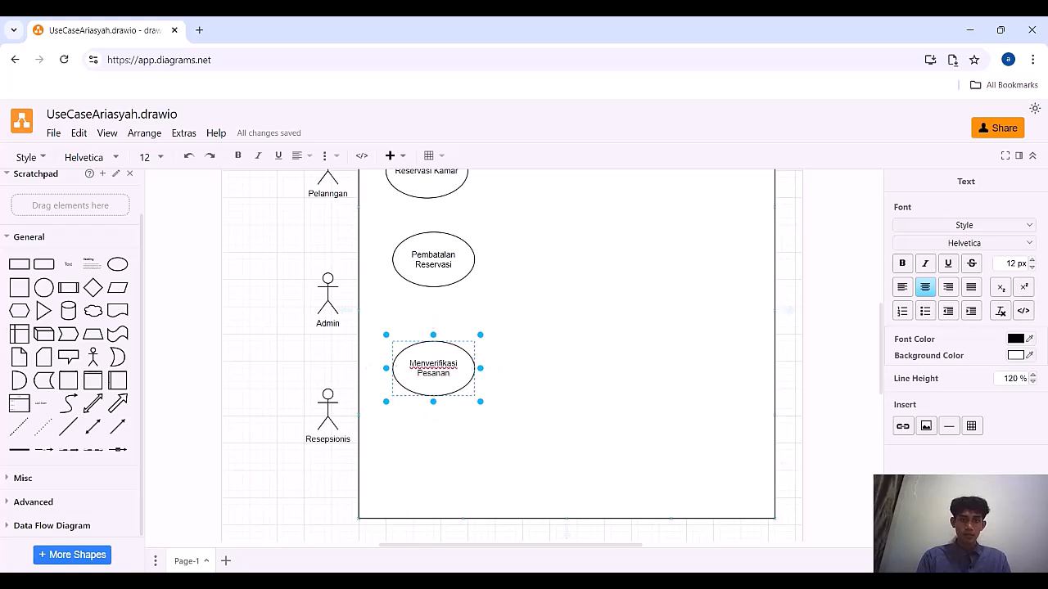
# Enlarge the boundary rectangle downward and to the right to make room for more use cases
pyautogui.scroll(-3, 545, 387)
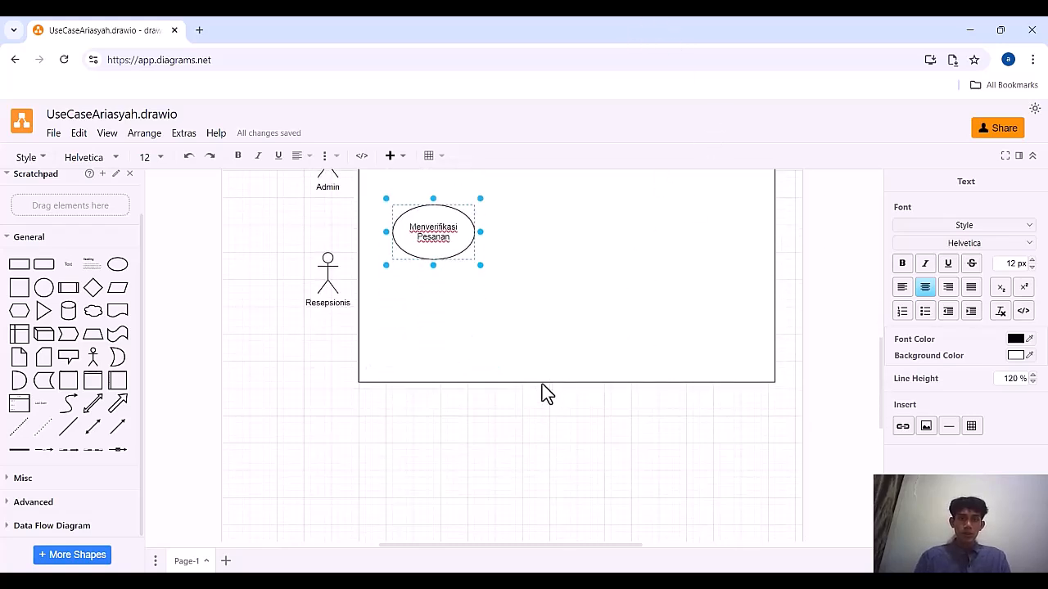
pyautogui.click(544, 381)
pyautogui.moveTo(564, 383); pyautogui.dragTo(570, 497)
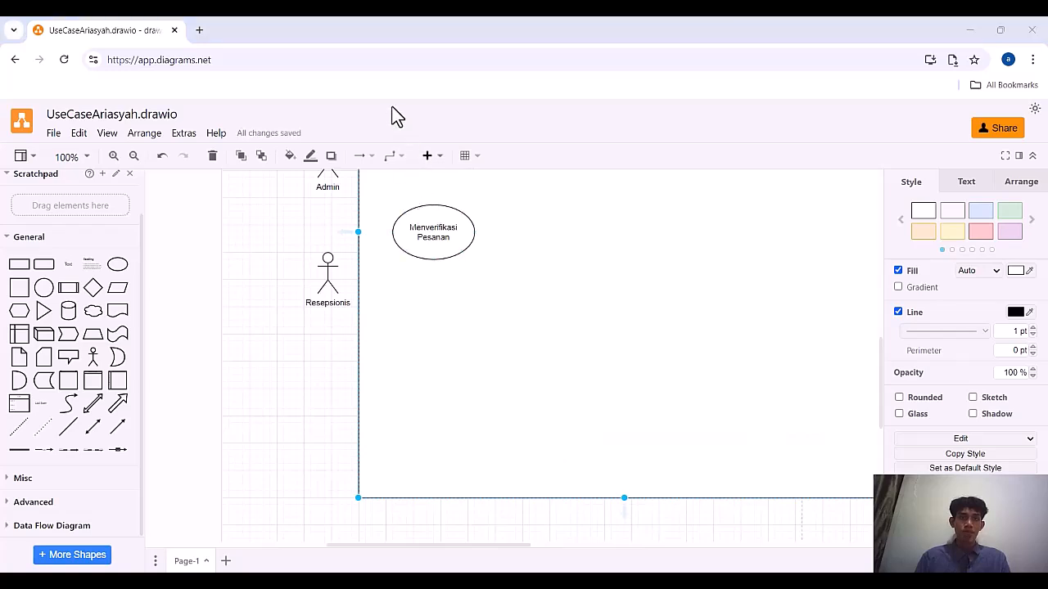
# Duplicate the Menverifikasi Pesanan ellipse, place the copy below it, and label the copy Mengelola Kamar
pyautogui.click(441, 243)
pyautogui.hotkey('ctrl', 'd')
pyautogui.moveTo(451, 239); pyautogui.dragTo(451, 346)
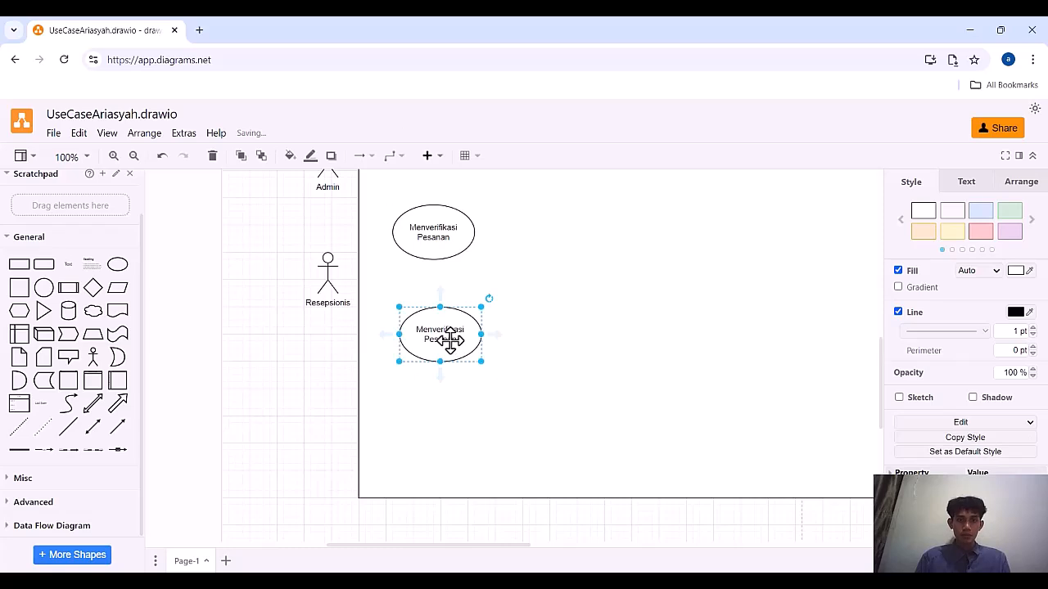
pyautogui.doubleClick(450, 347)
pyautogui.write('Mengelola Kamar')
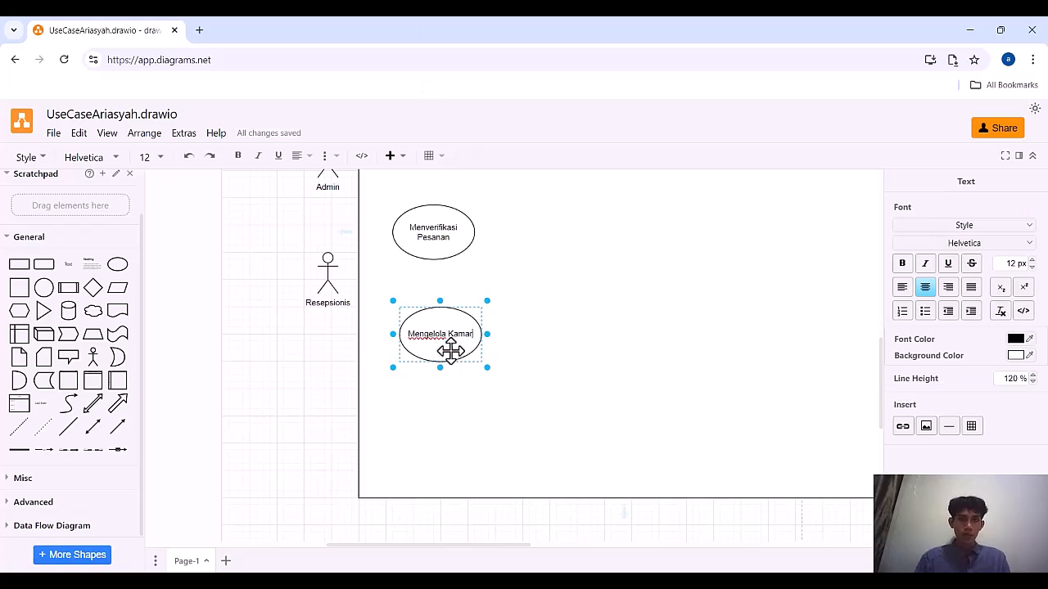
# Copy the Mengelola Kamar ellipse straight below itself and label the copy Mengelola Reservasi Pelanggan
pyautogui.click(463, 316)
pyautogui.moveTo(464, 316); pyautogui.dragTo(465, 447)
pyautogui.click(395, 276)
pyautogui.click(440, 438)
pyautogui.doubleClick(436, 440)
pyautogui.write('M')
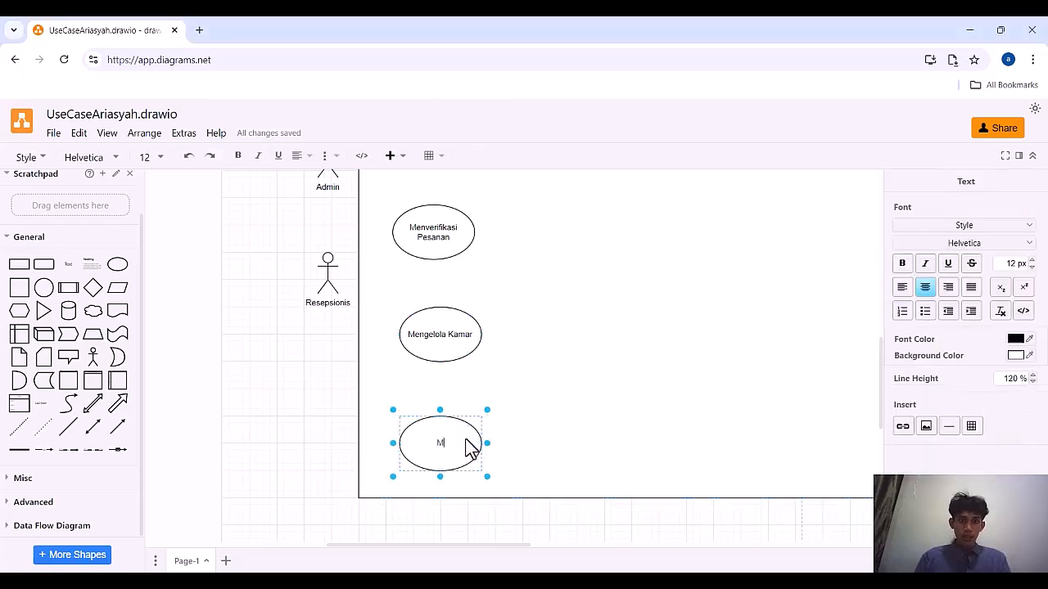
pyautogui.write('engelola Reservasi Pelanggan')
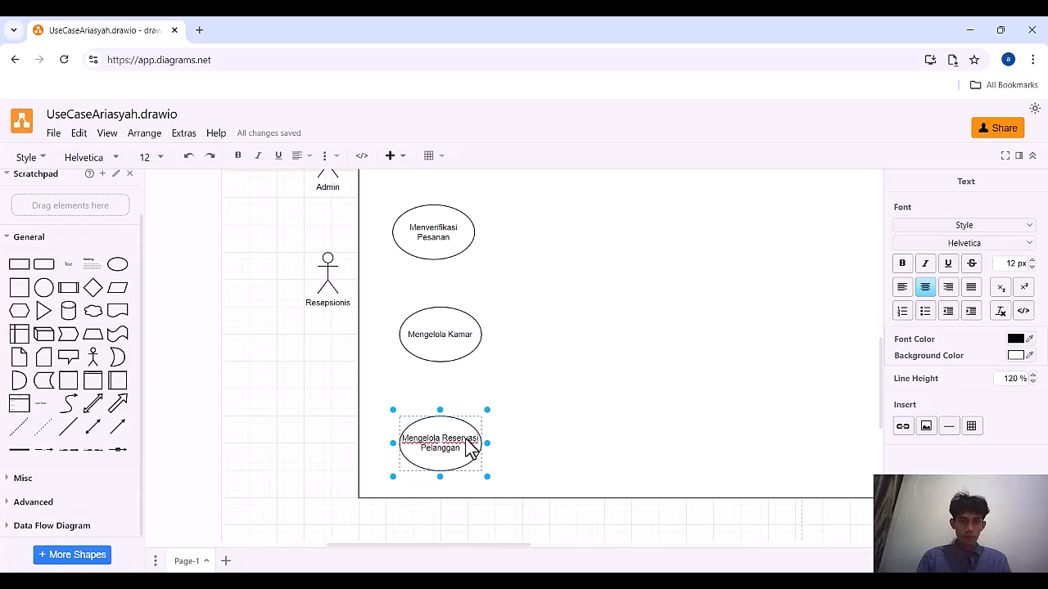
# Extend the boundary rectangle slightly farther below the Mengelola Reservasi Pelanggan ellipse and to the right
pyautogui.click(582, 501)
pyautogui.click(622, 498)
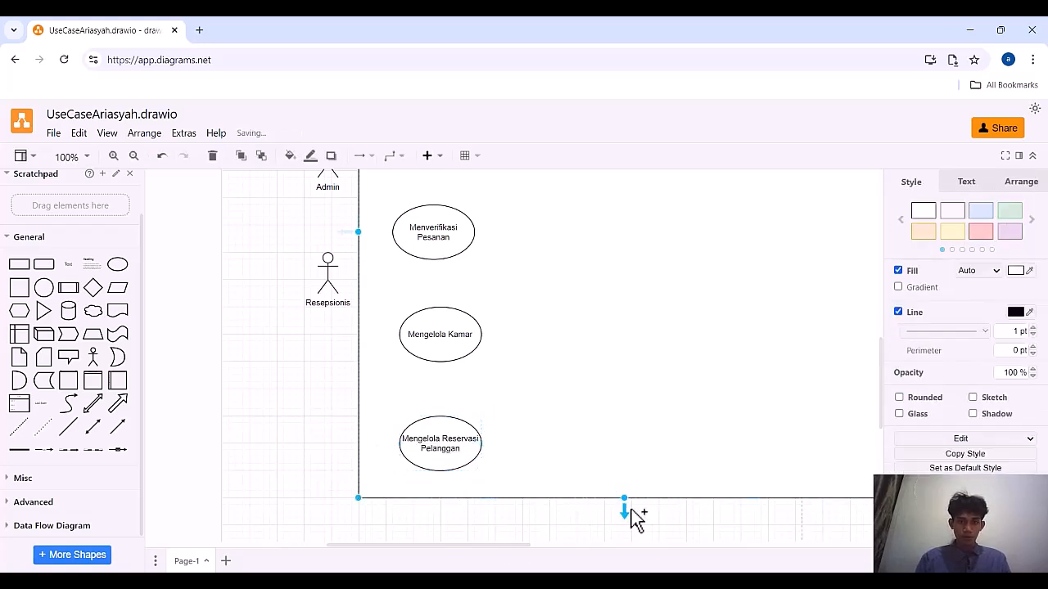
pyautogui.moveTo(625, 500); pyautogui.dragTo(617, 529)
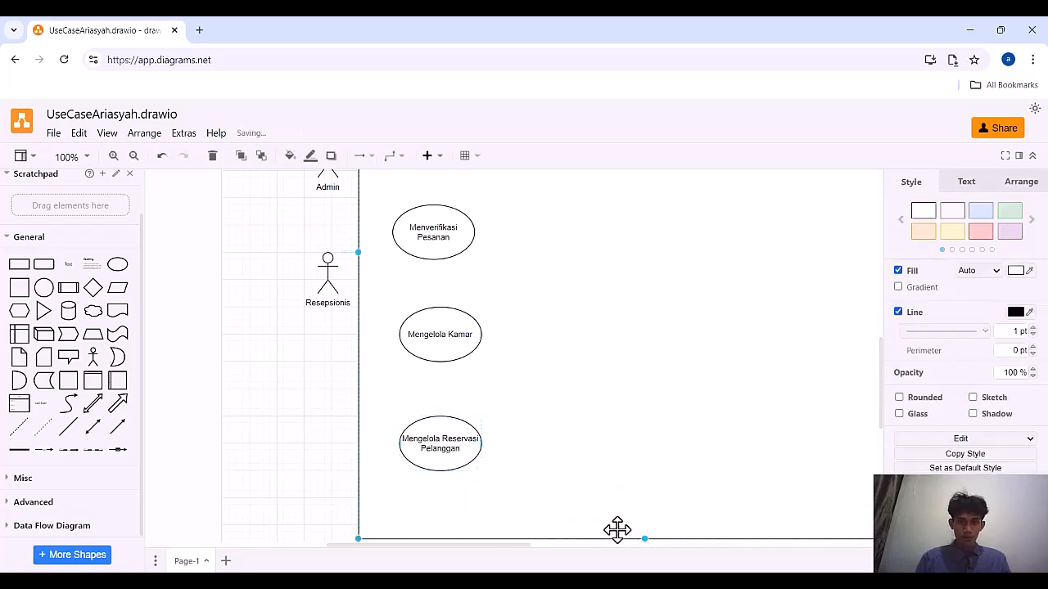
# Shift the Pelanngan, Admin and Resepsionis actors slightly left, away from the boundary's left edge
pyautogui.scroll(3, 573, 499)
pyautogui.scroll(-3, 558, 488)
pyautogui.scroll(3, 559, 488)
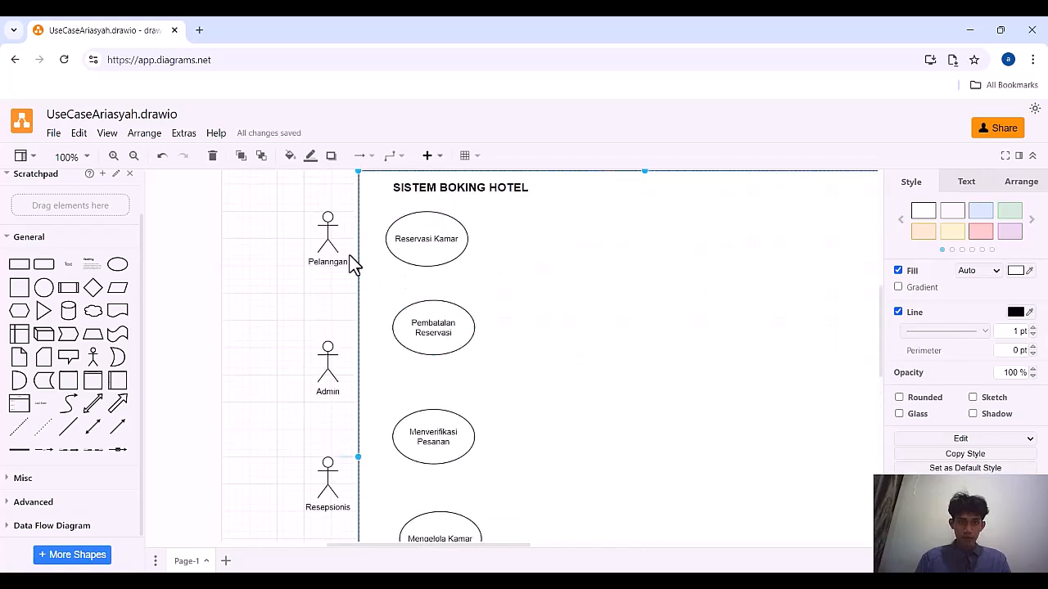
pyautogui.click(326, 234)
pyautogui.moveTo(330, 225); pyautogui.dragTo(322, 224)
pyautogui.moveTo(328, 373)
pyautogui.mouseDown()
pyautogui.moveTo(328, 356)
pyautogui.moveTo(323, 367)
pyautogui.mouseUp()
pyautogui.scroll(-1, 340, 489)
pyautogui.scroll(-2, 341, 489)
pyautogui.click(329, 393)
pyautogui.hotkey('ctrl', 'z')
pyautogui.scroll(3, 323, 367)
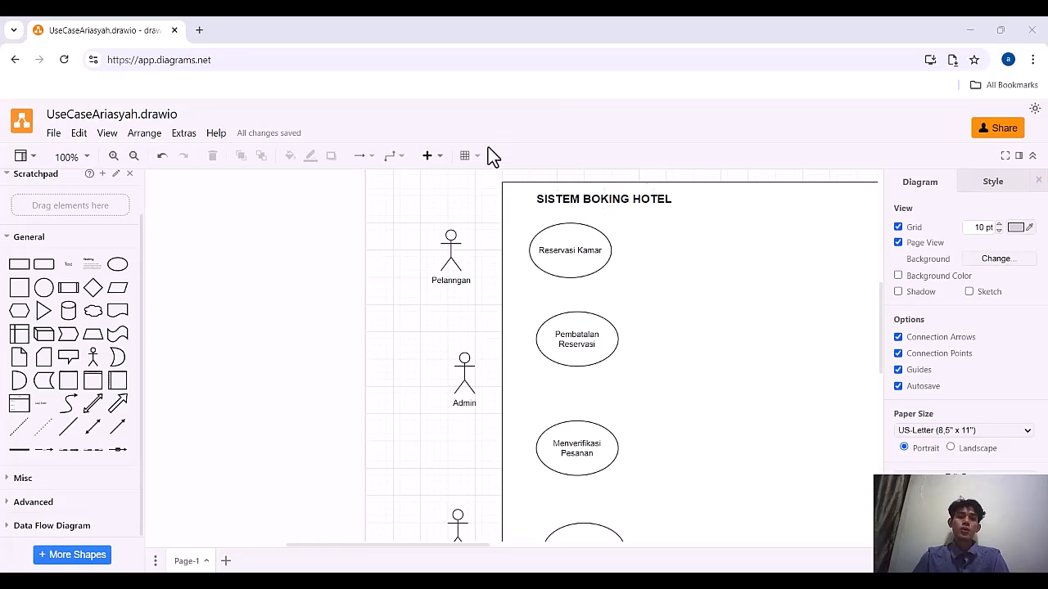
# Draw a connector arrow from the Pelanngan actor to the Reservasi Kamar ellipse
pyautogui.click(435, 282)
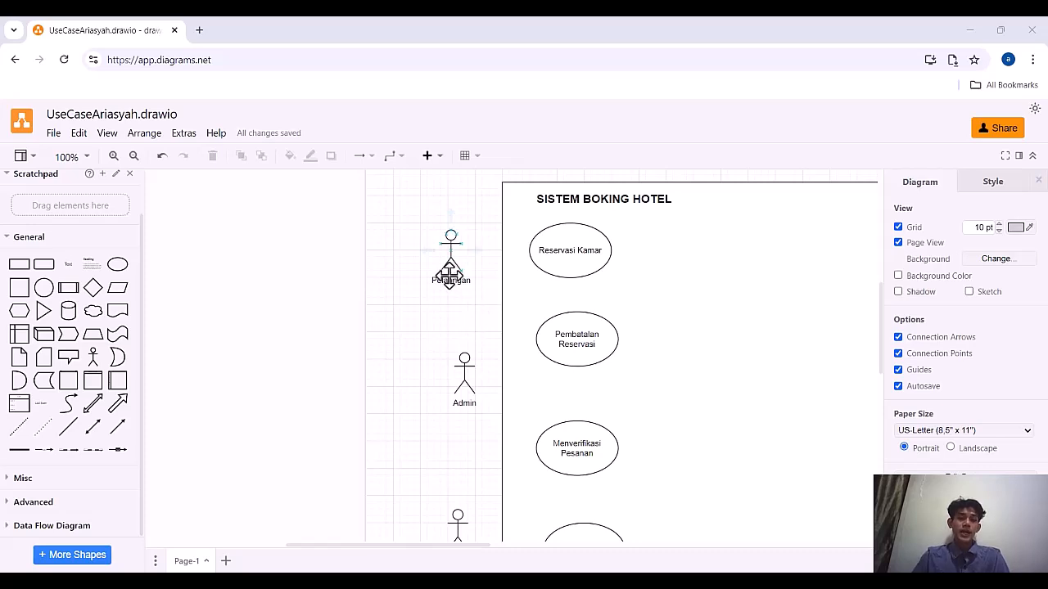
pyautogui.moveTo(451, 282)
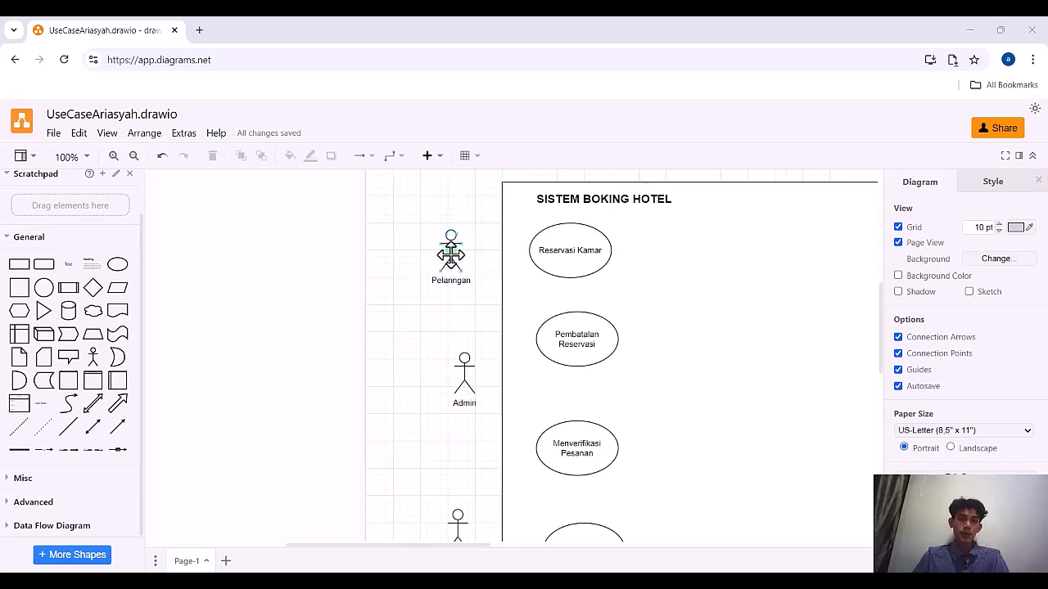
pyautogui.moveTo(478, 254)
pyautogui.moveTo(478, 255); pyautogui.dragTo(536, 252)
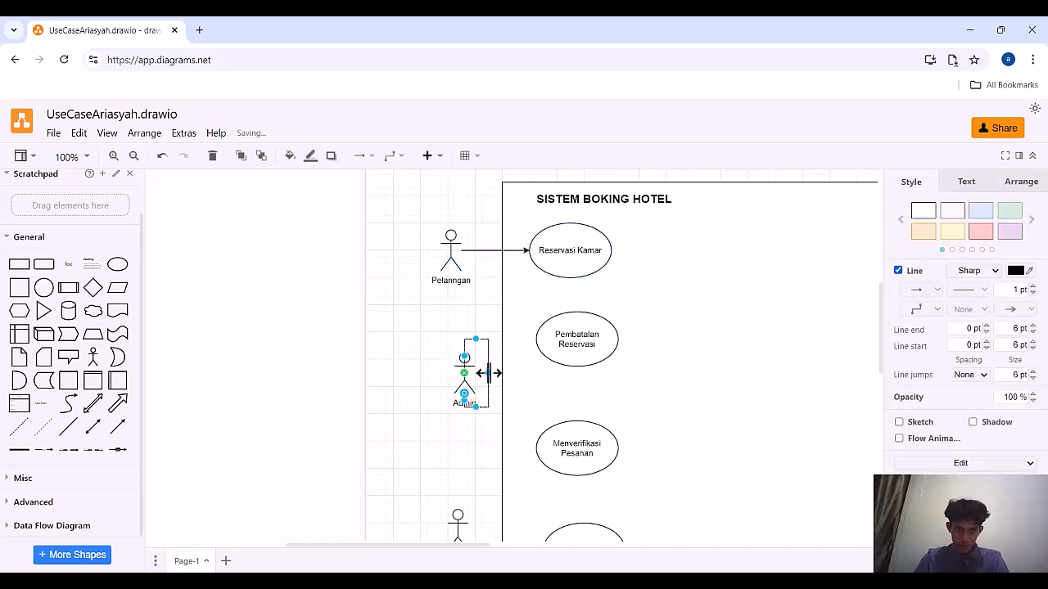
# Undo the stray loop connector on the Admin actor and align Admin directly beneath Pelanngan
pyautogui.hotkey('ctrl', 'z')
pyautogui.moveTo(466, 375); pyautogui.dragTo(445, 397)
pyautogui.hotkey('ctrl', 'z')
# Connect the Pelanngan actor to the Pembatalan Reservasi ellipse with an elbow arrow running down from the actor and across to the ellipse
pyautogui.click(451, 262)
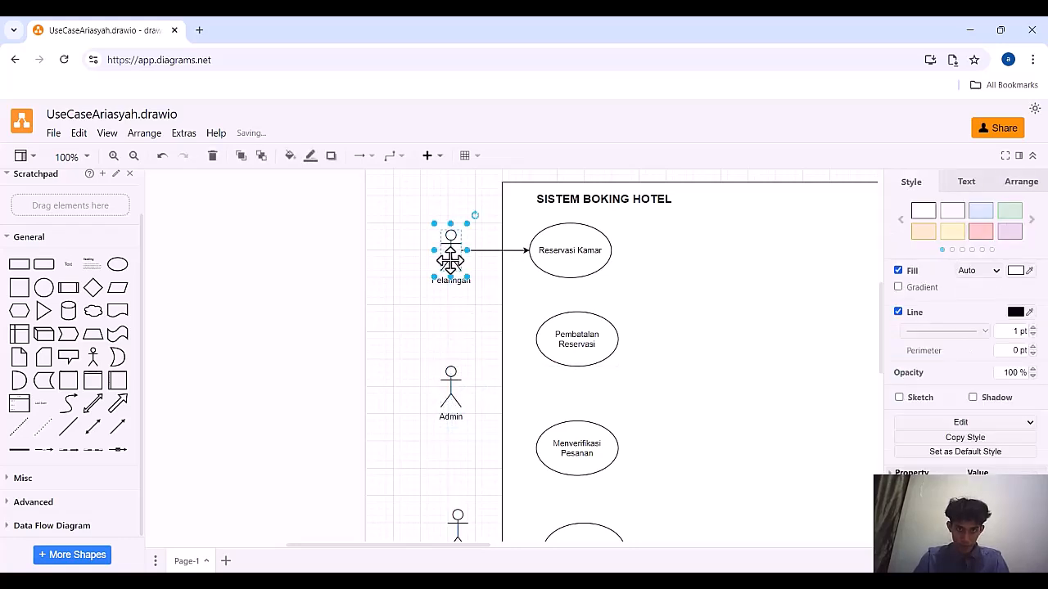
pyautogui.moveTo(454, 289); pyautogui.dragTo(540, 339)
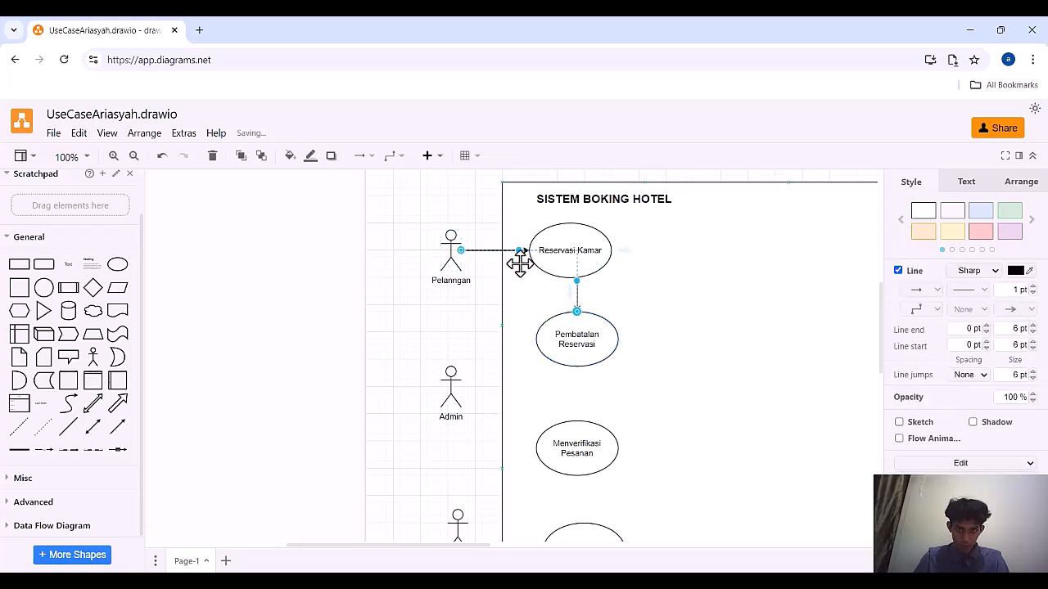
pyautogui.moveTo(577, 278); pyautogui.dragTo(450, 338)
pyautogui.click(544, 370)
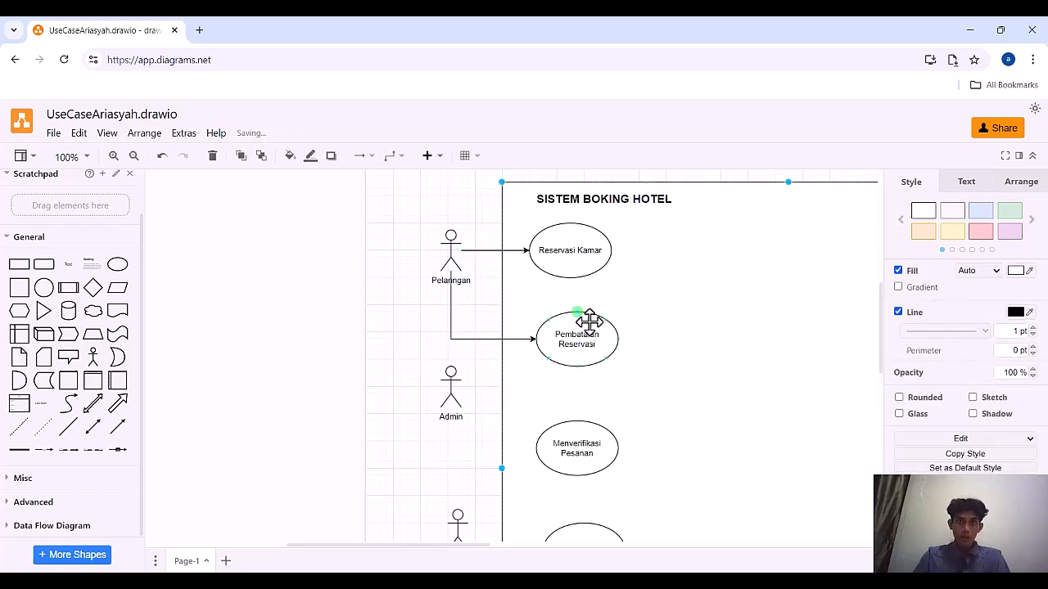